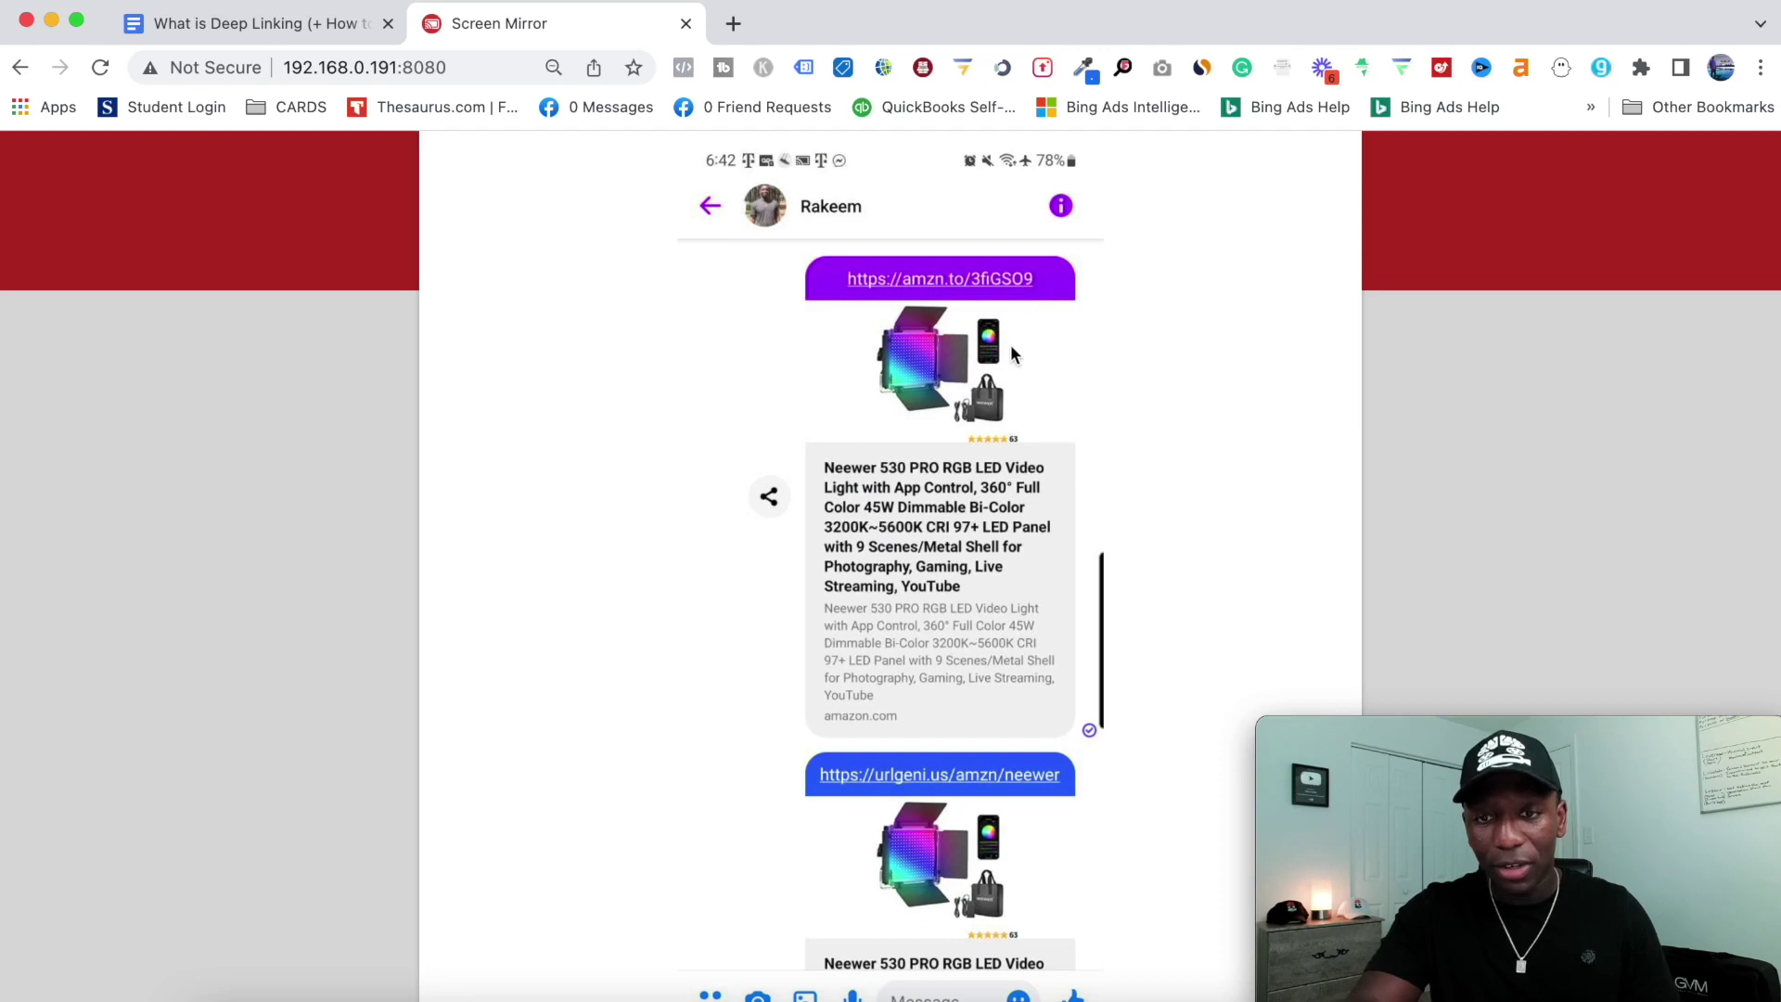
Open the Neewer 530 PRO RGB LED Video Light's Amazon page from the chat's amzn.to link
scroll(1010, 354, "down", 3)
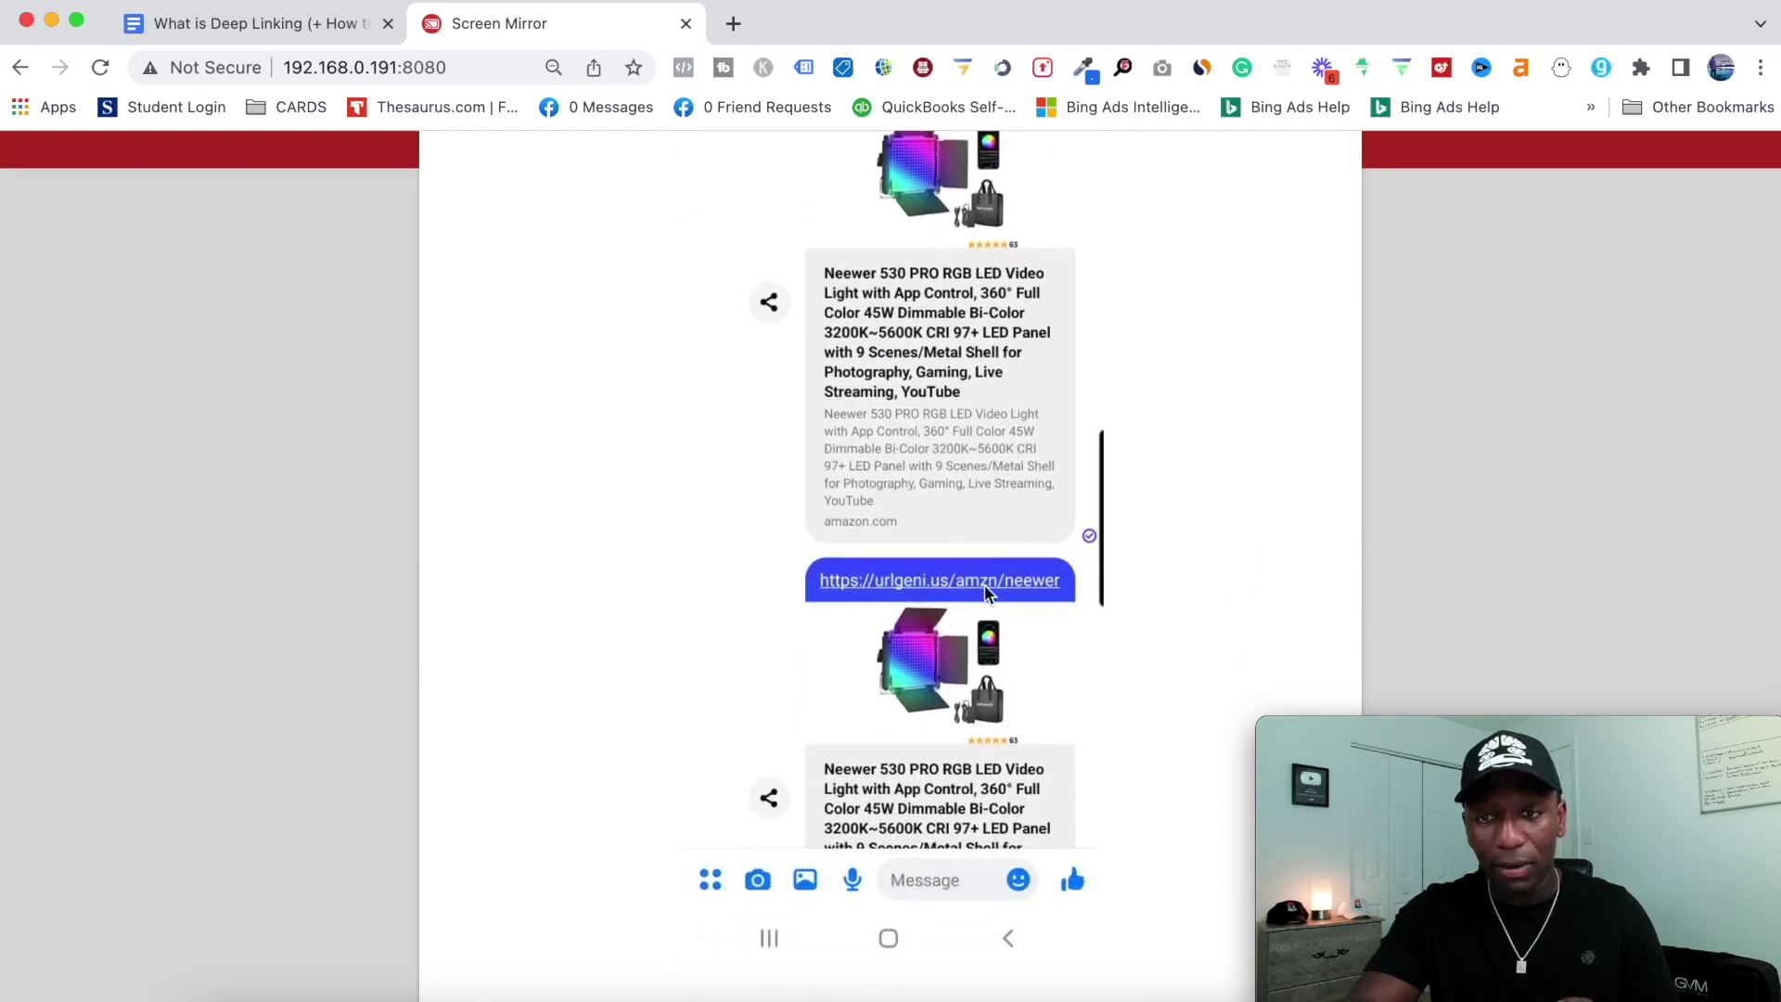
scroll(986, 592, "up", 3)
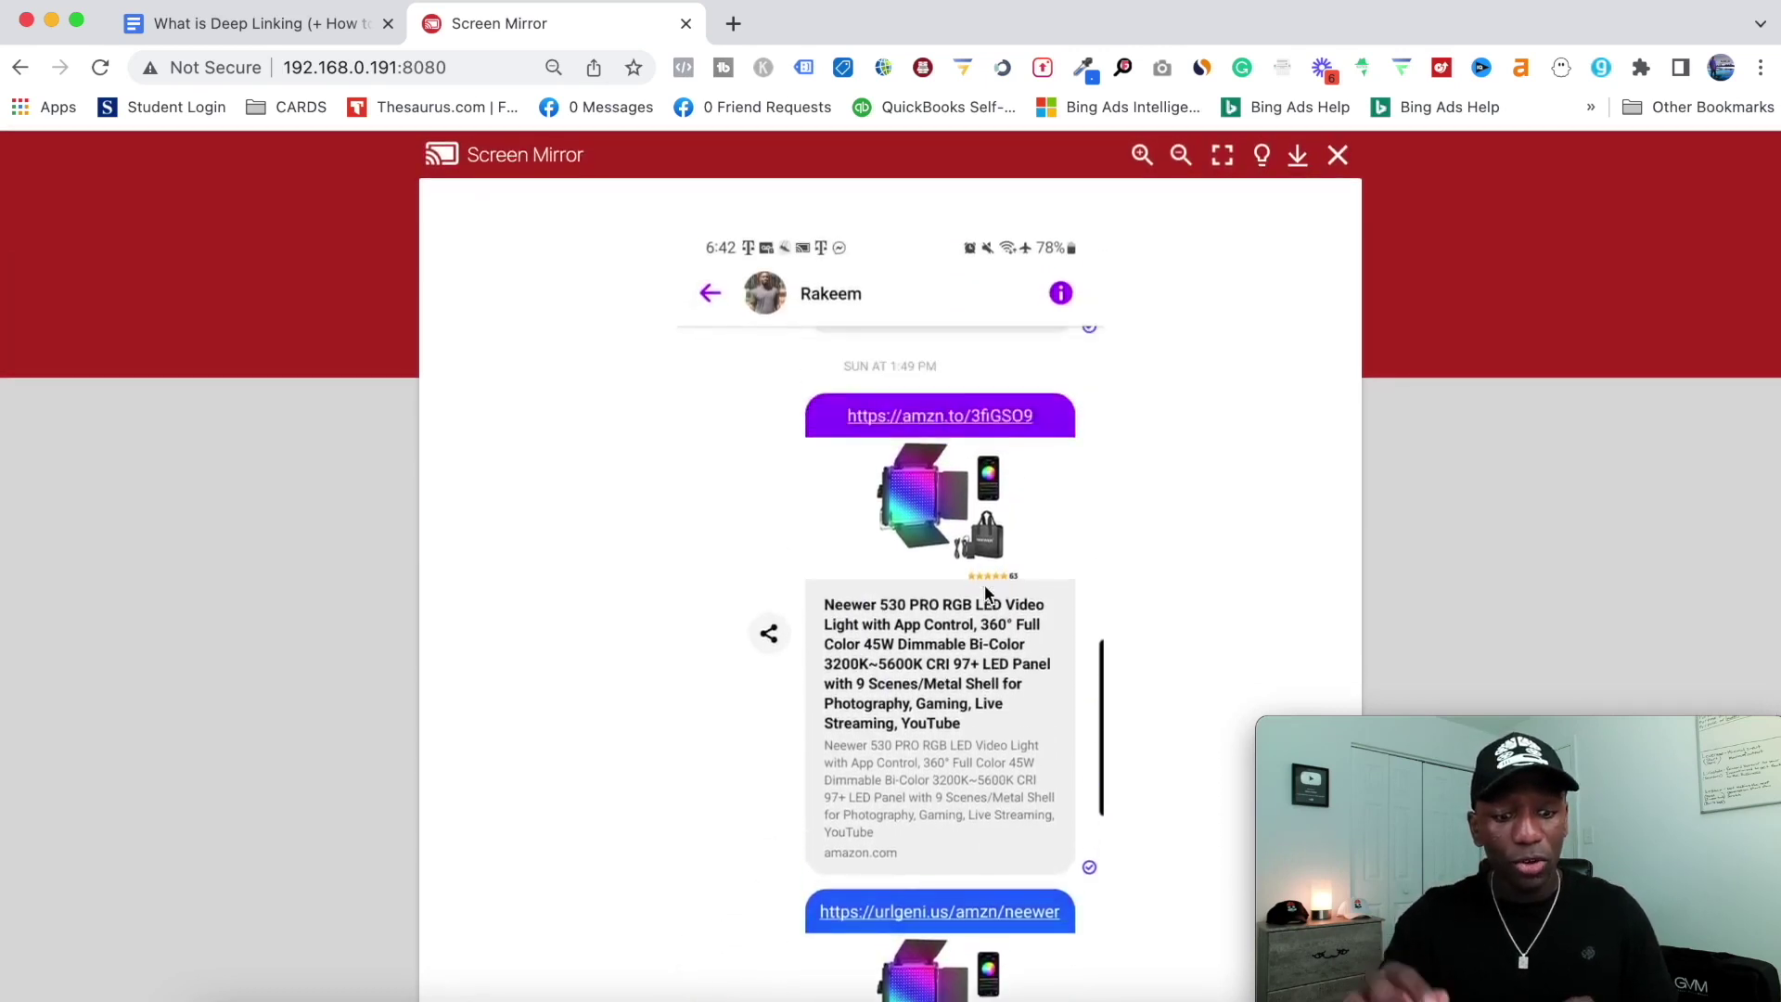
scroll(986, 594, "up", 2)
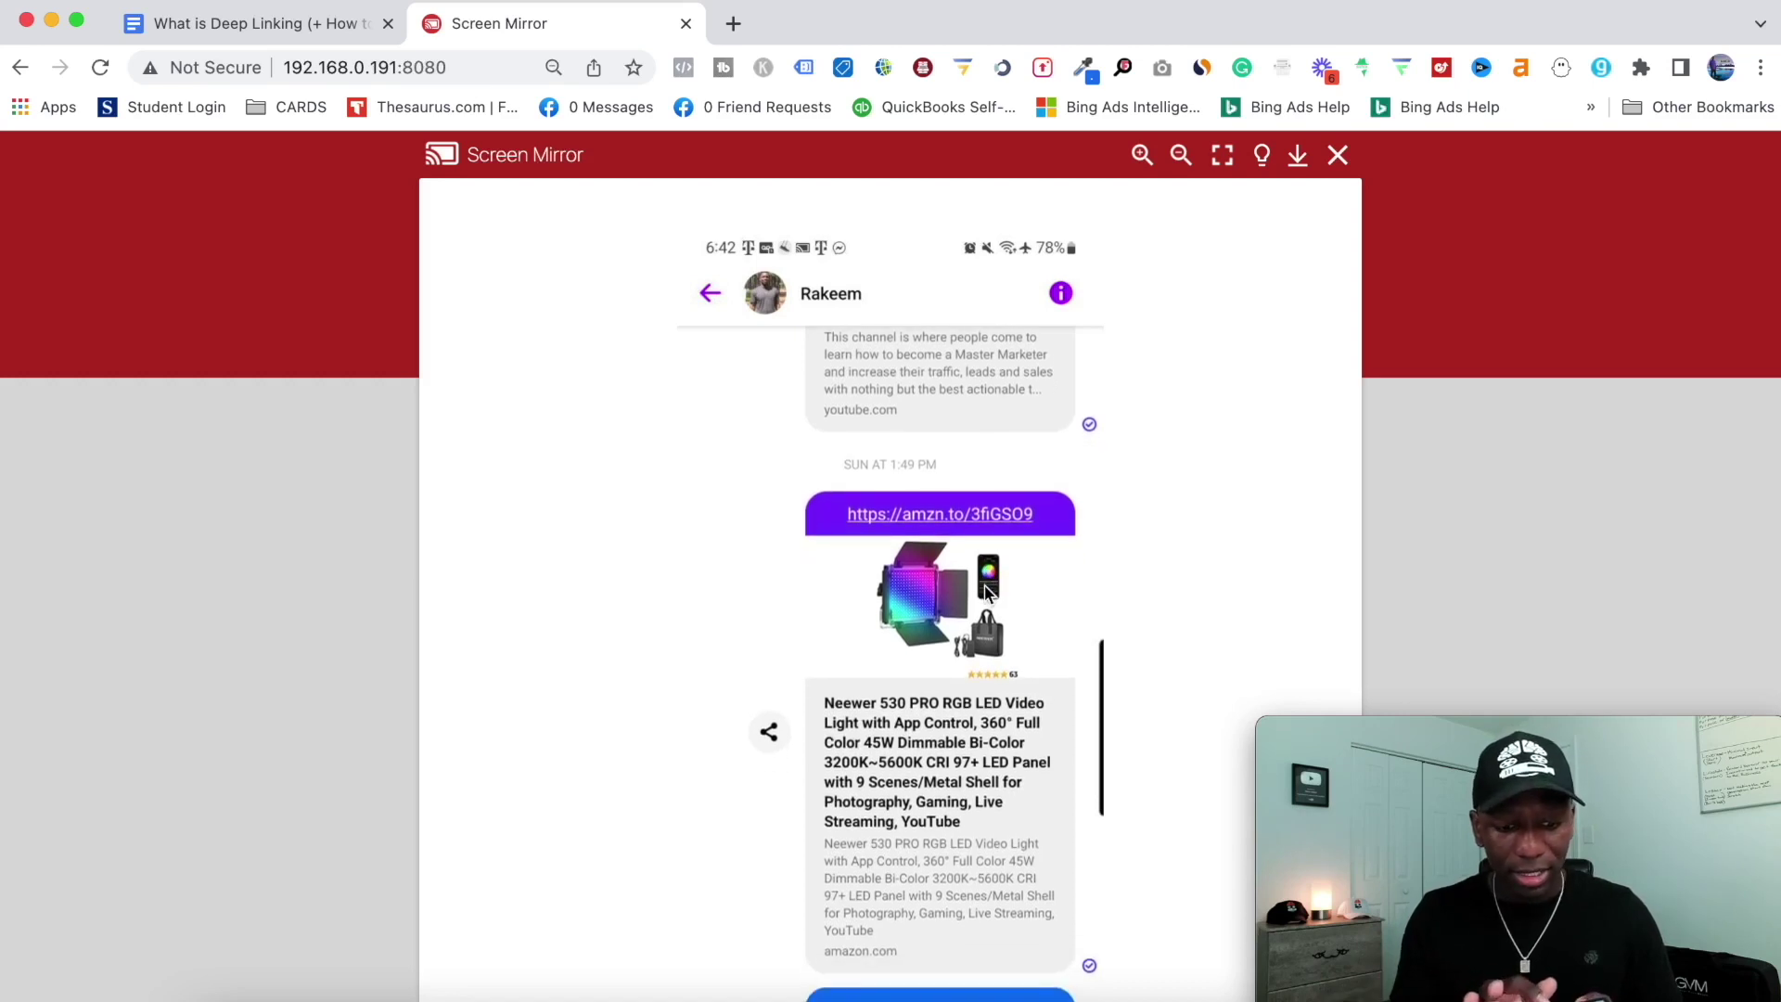
left_click(984, 584)
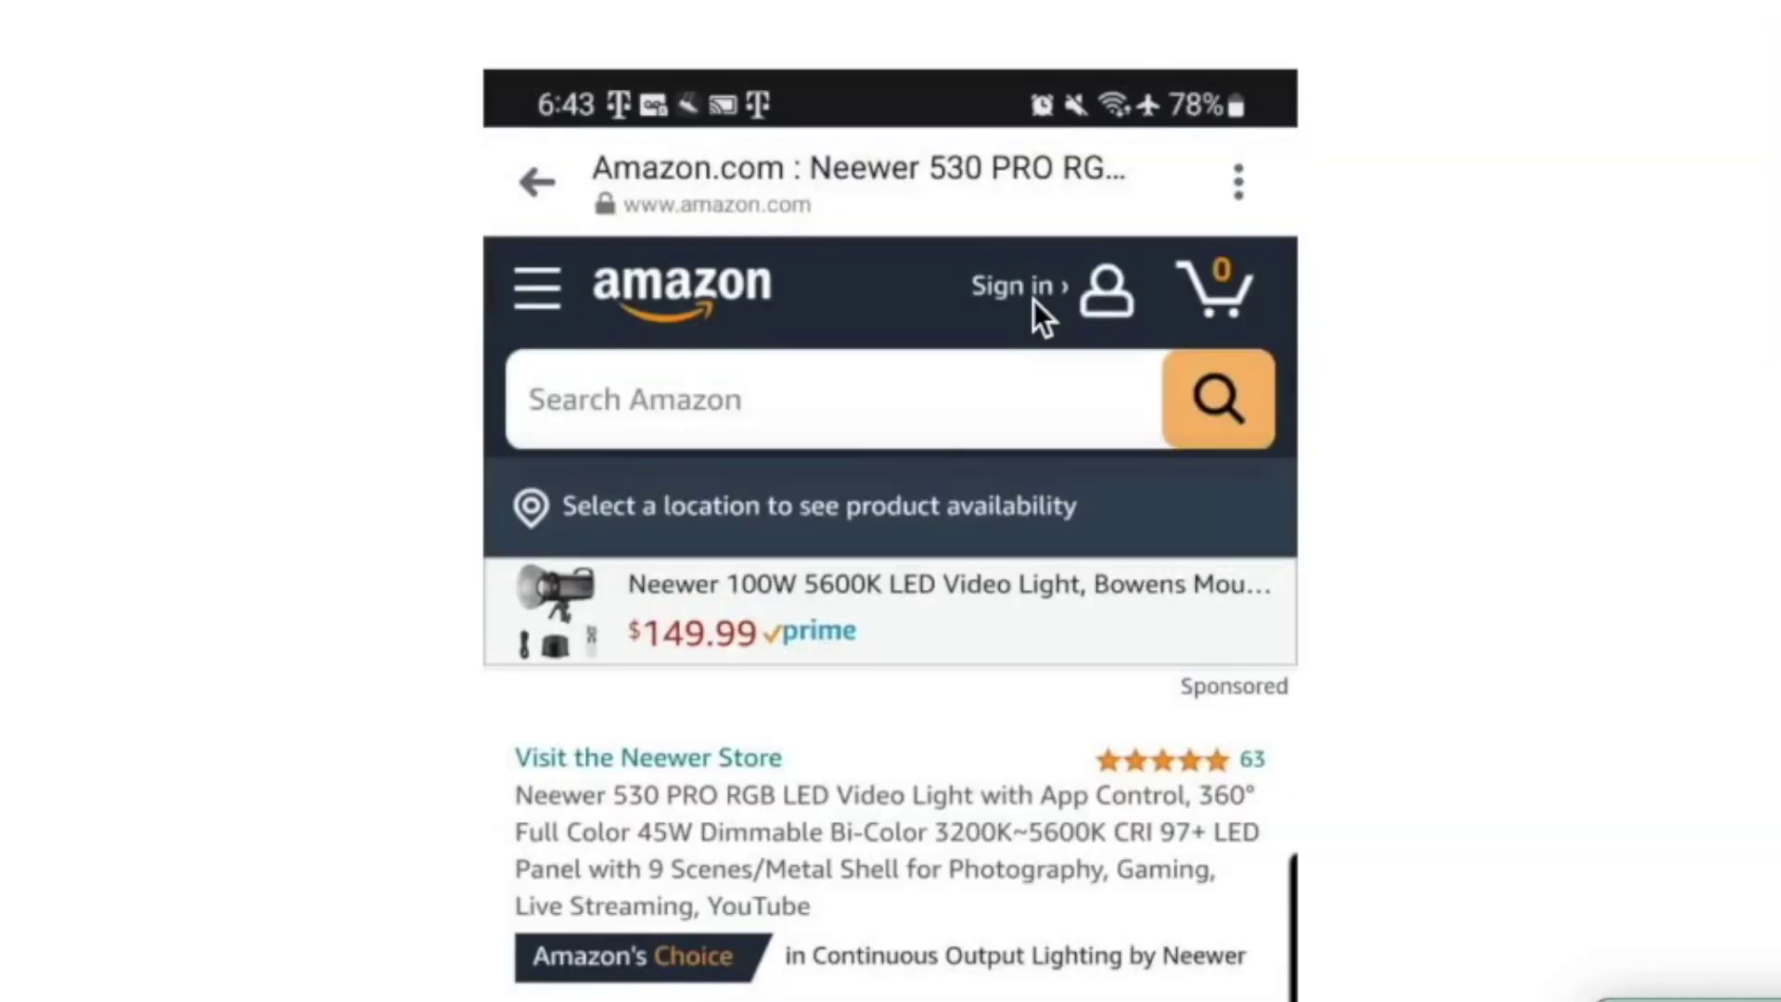
Bring up the phone browser's menu showing the Open in Amazon Shopping option
left_click(1239, 183)
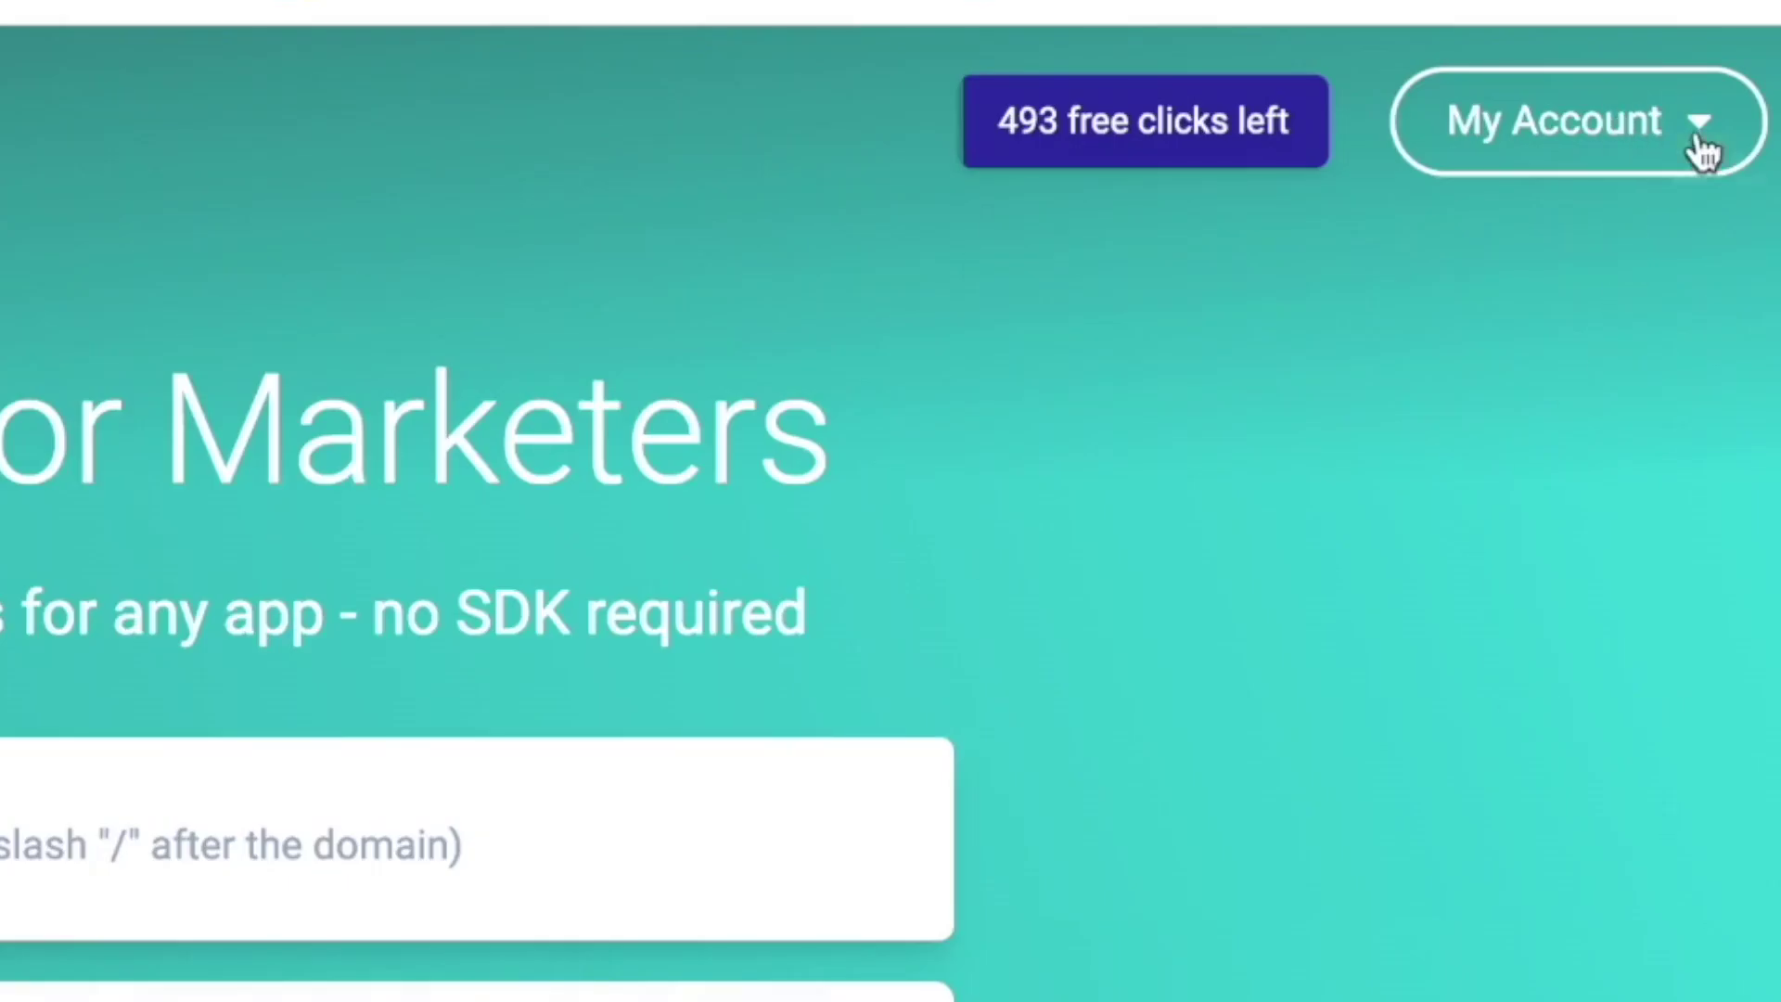
Go to the Composer page from the My Account menu
left_click(1703, 149)
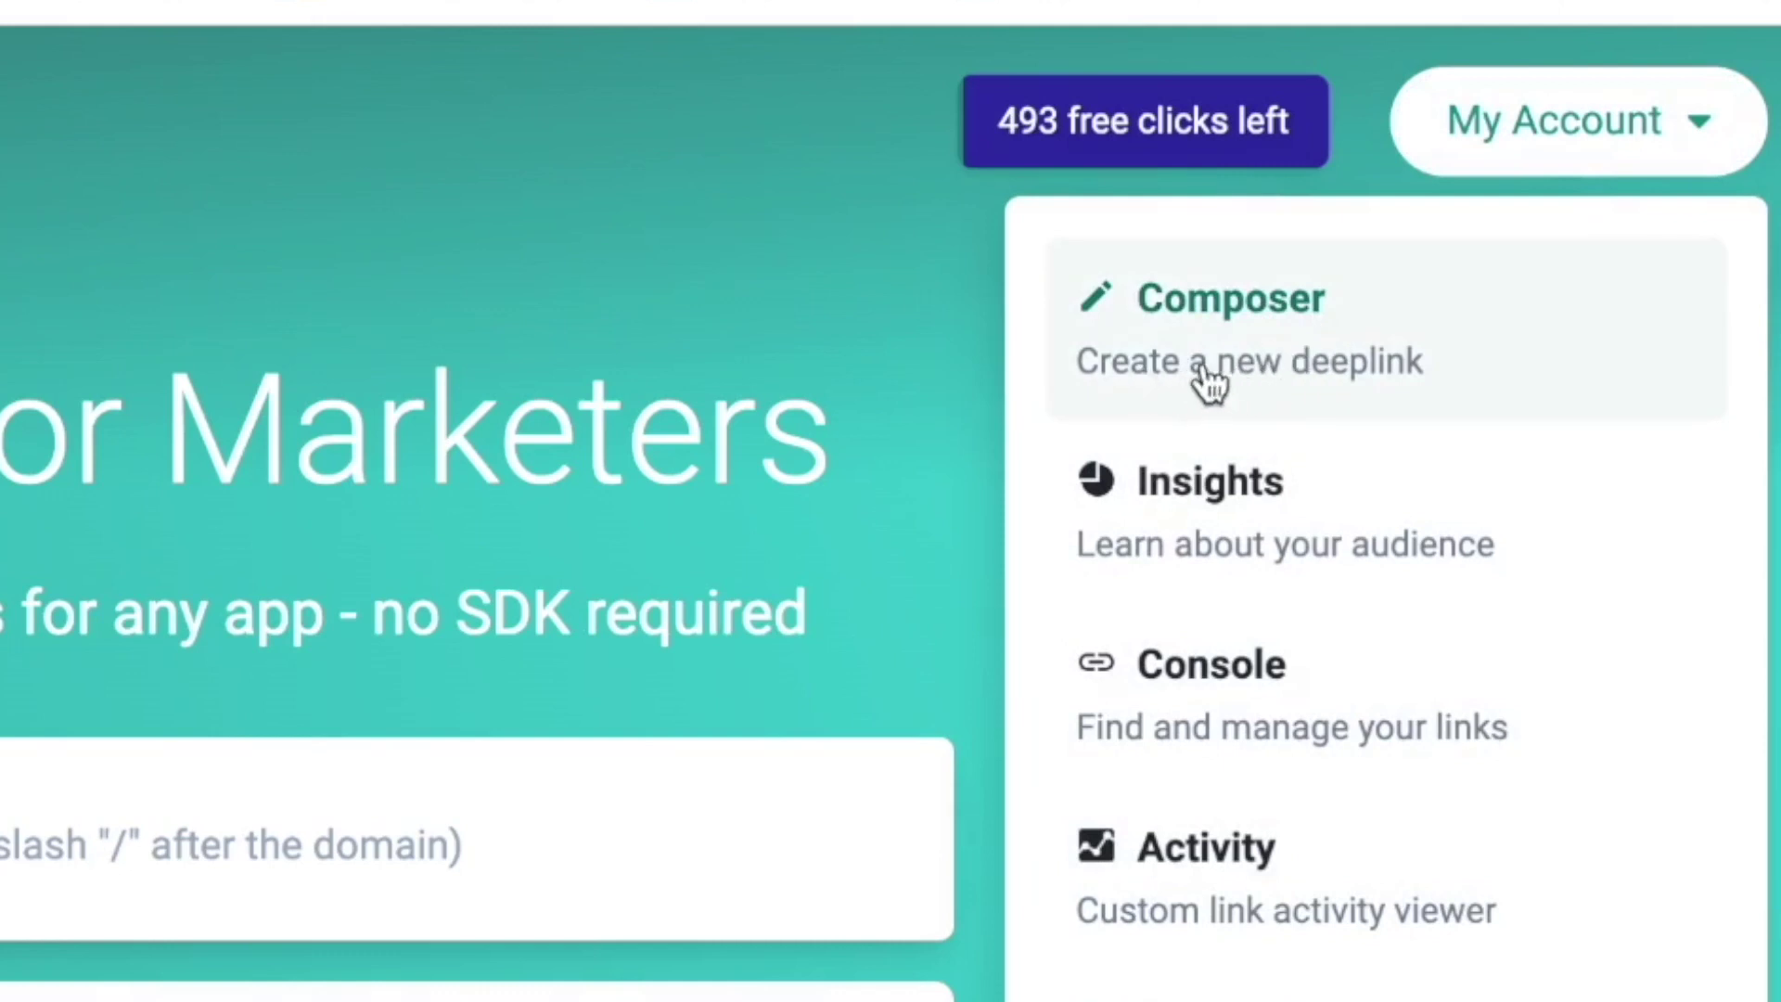
left_click(1276, 320)
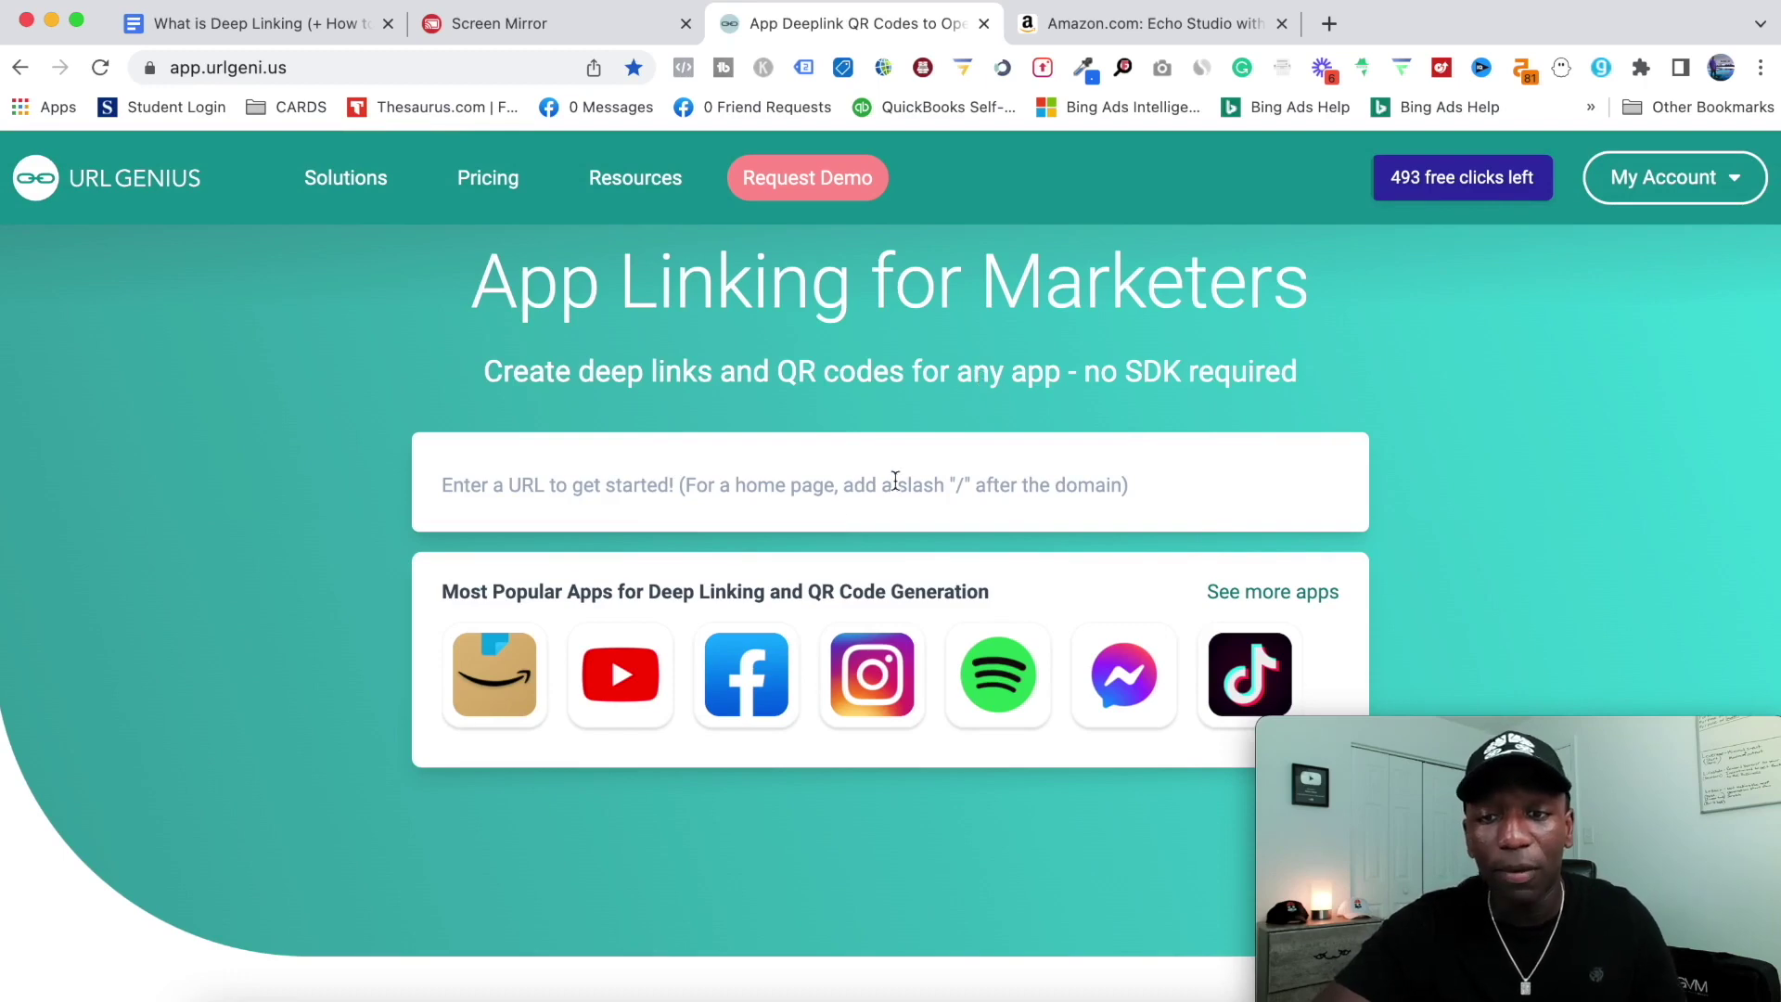
Browse supported apps under Shopping, Music, Entertainment, Business, Food & Drink, Travel and Utilities
left_click(1271, 603)
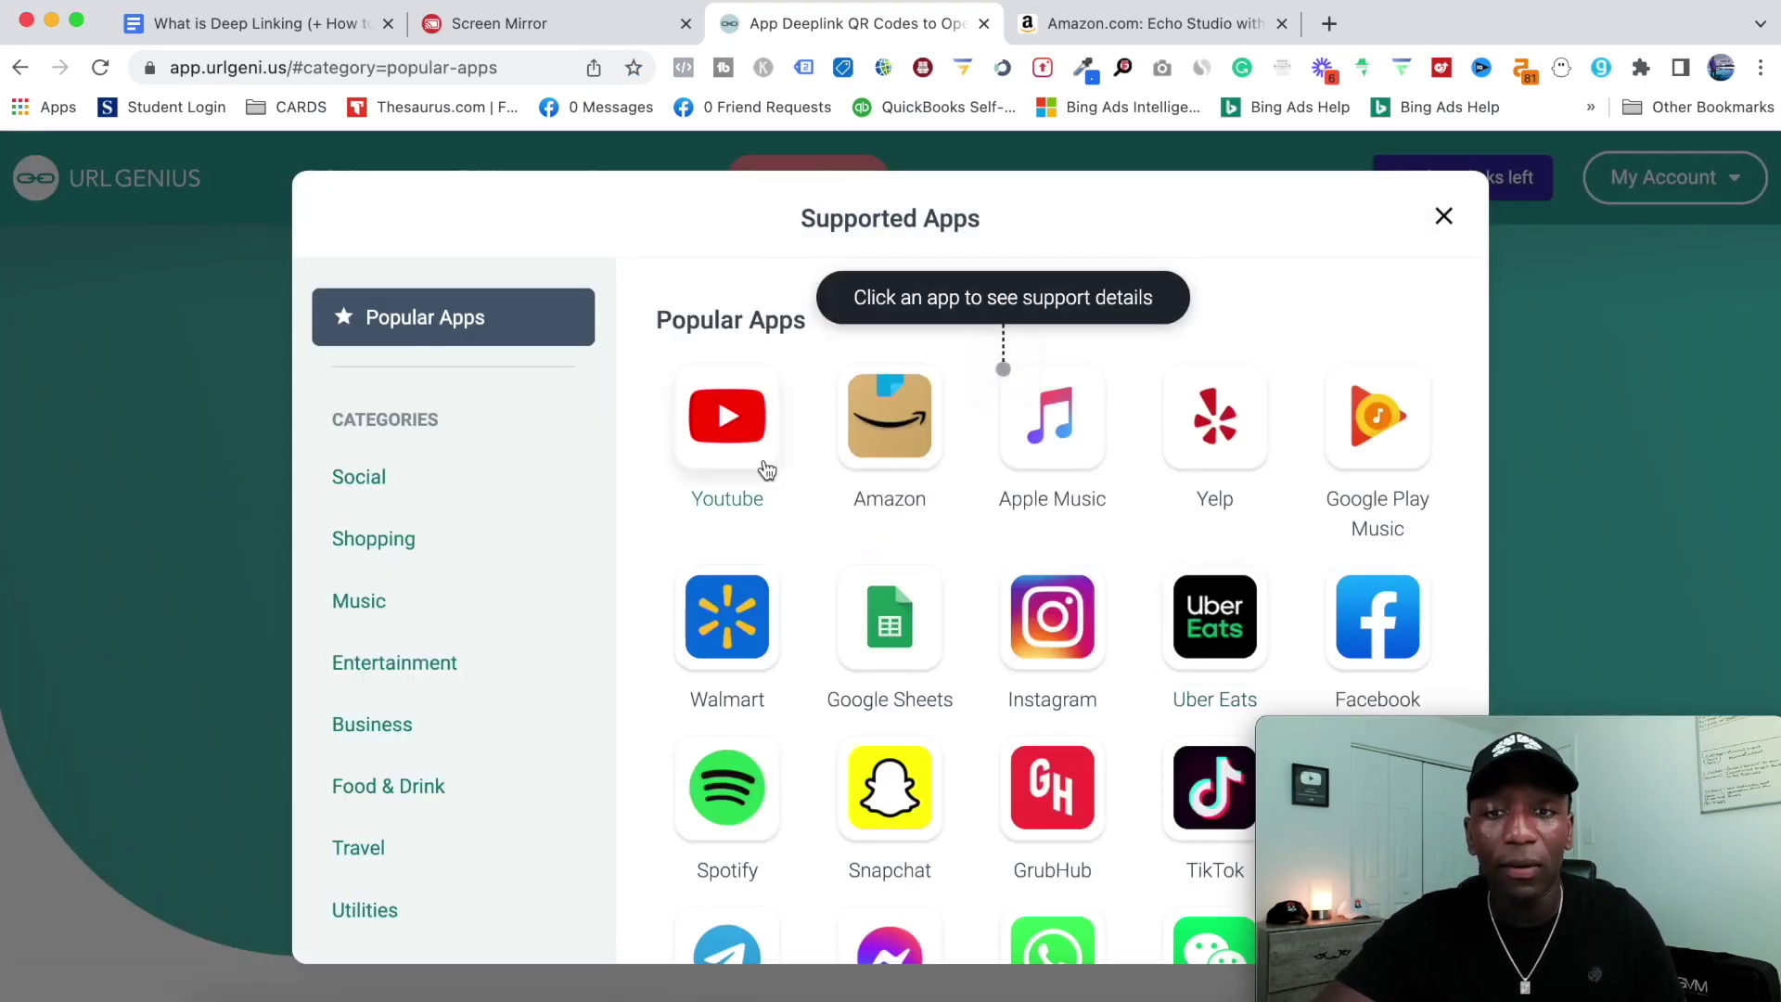
scroll(876, 440, "down", 3)
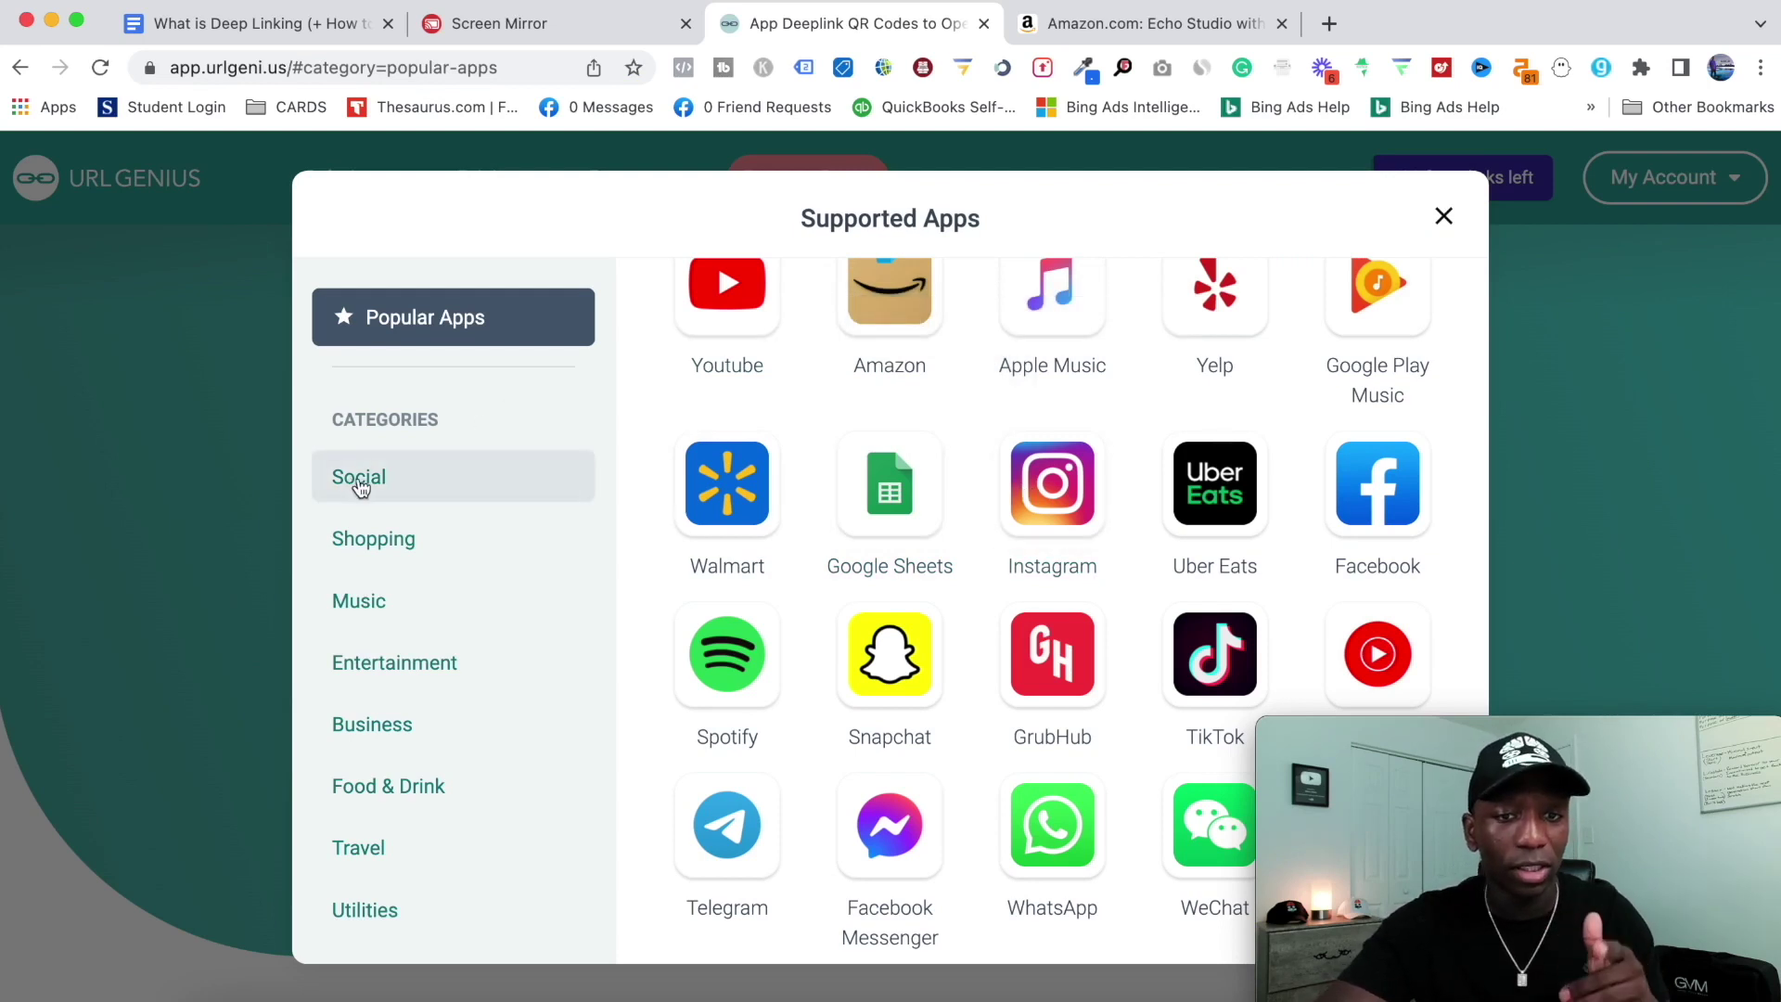
left_click(373, 540)
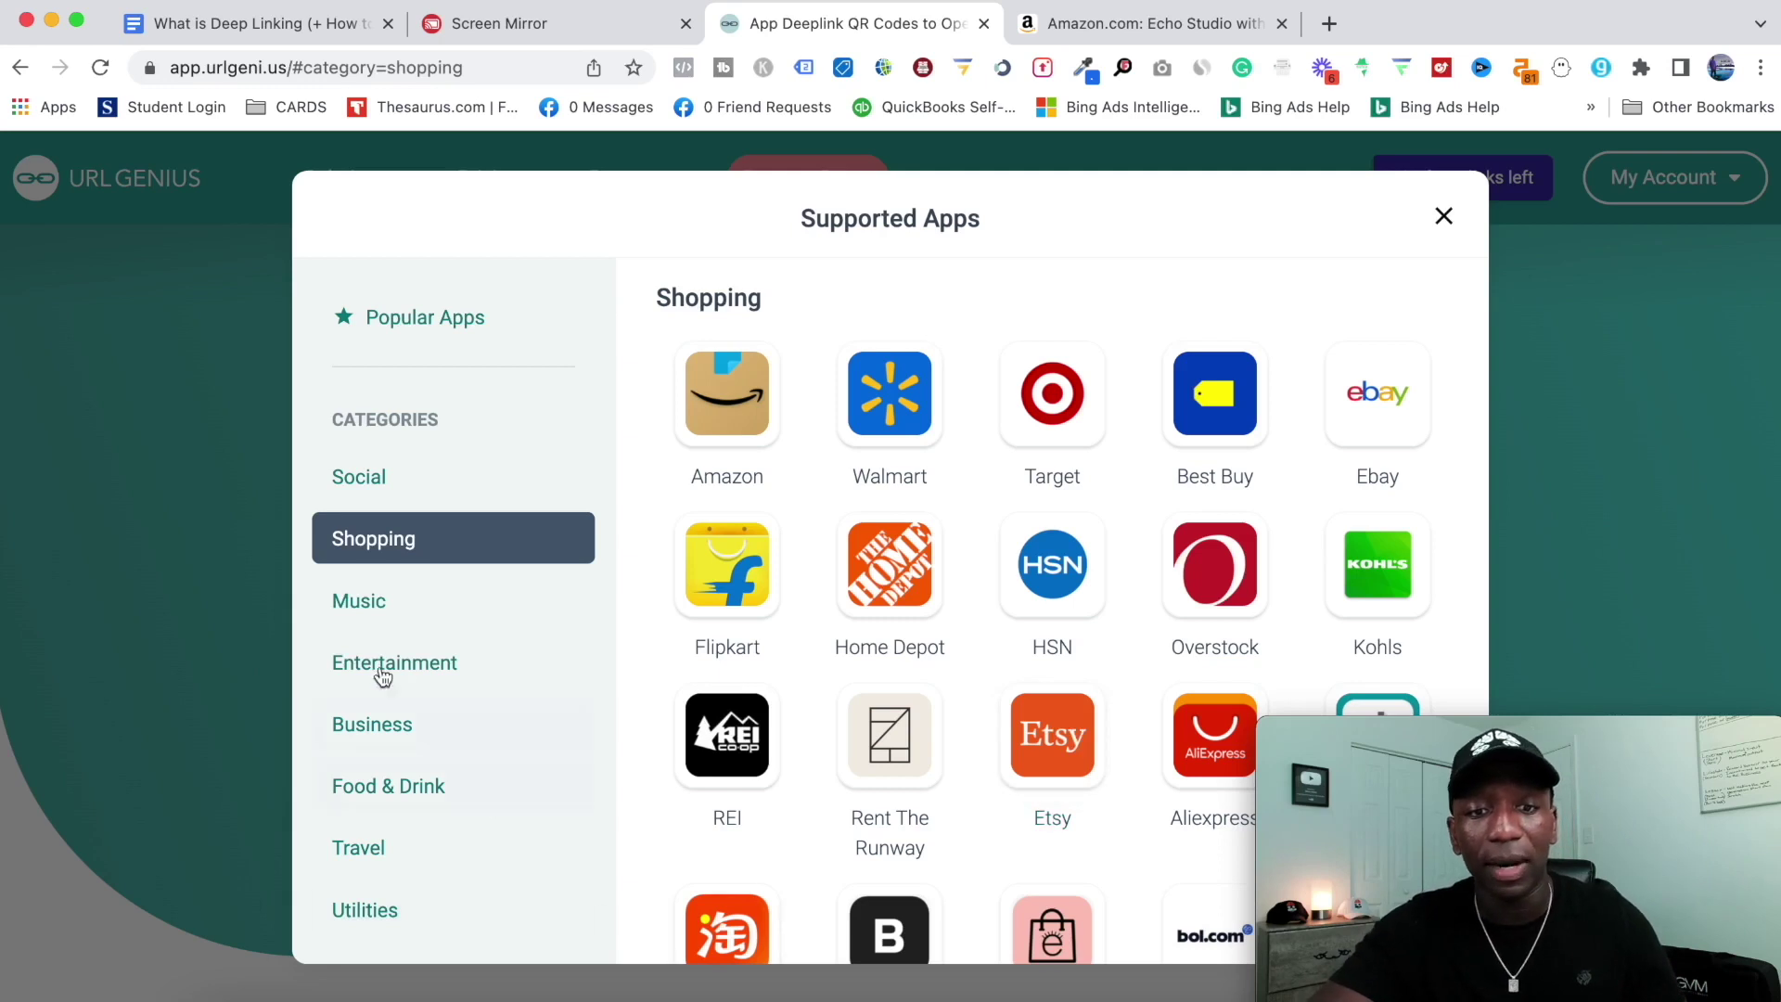
left_click(374, 605)
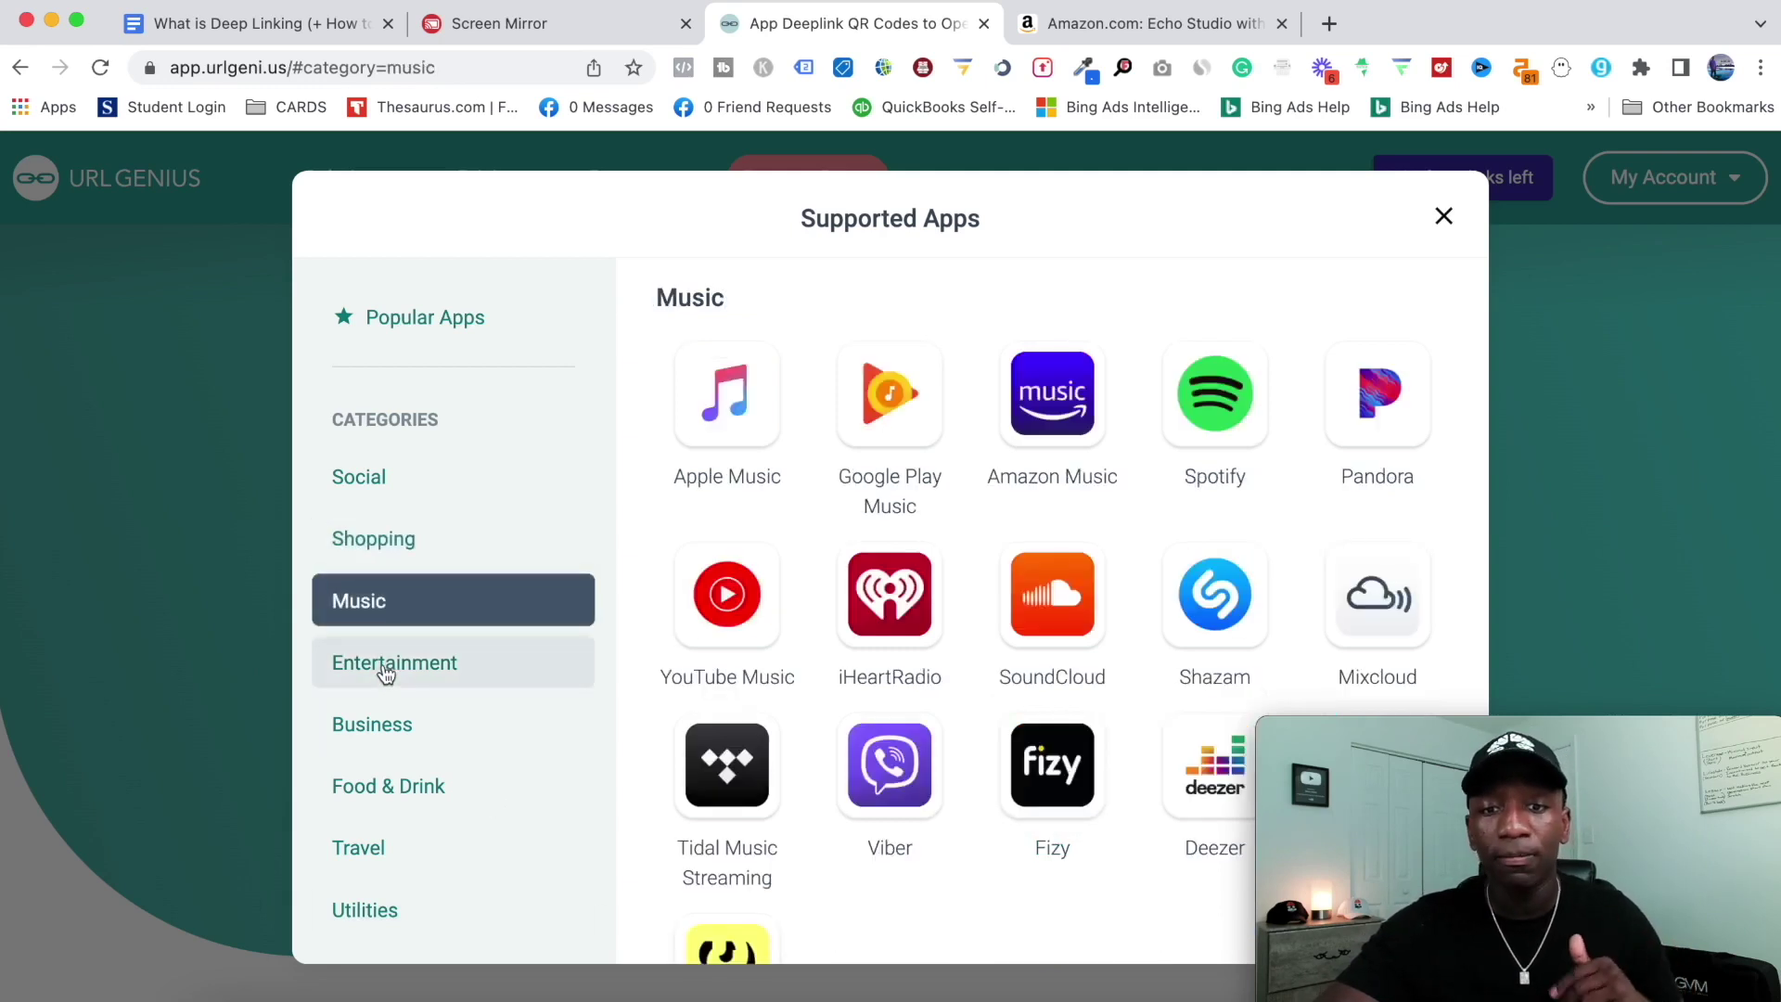
left_click(383, 665)
left_click(372, 728)
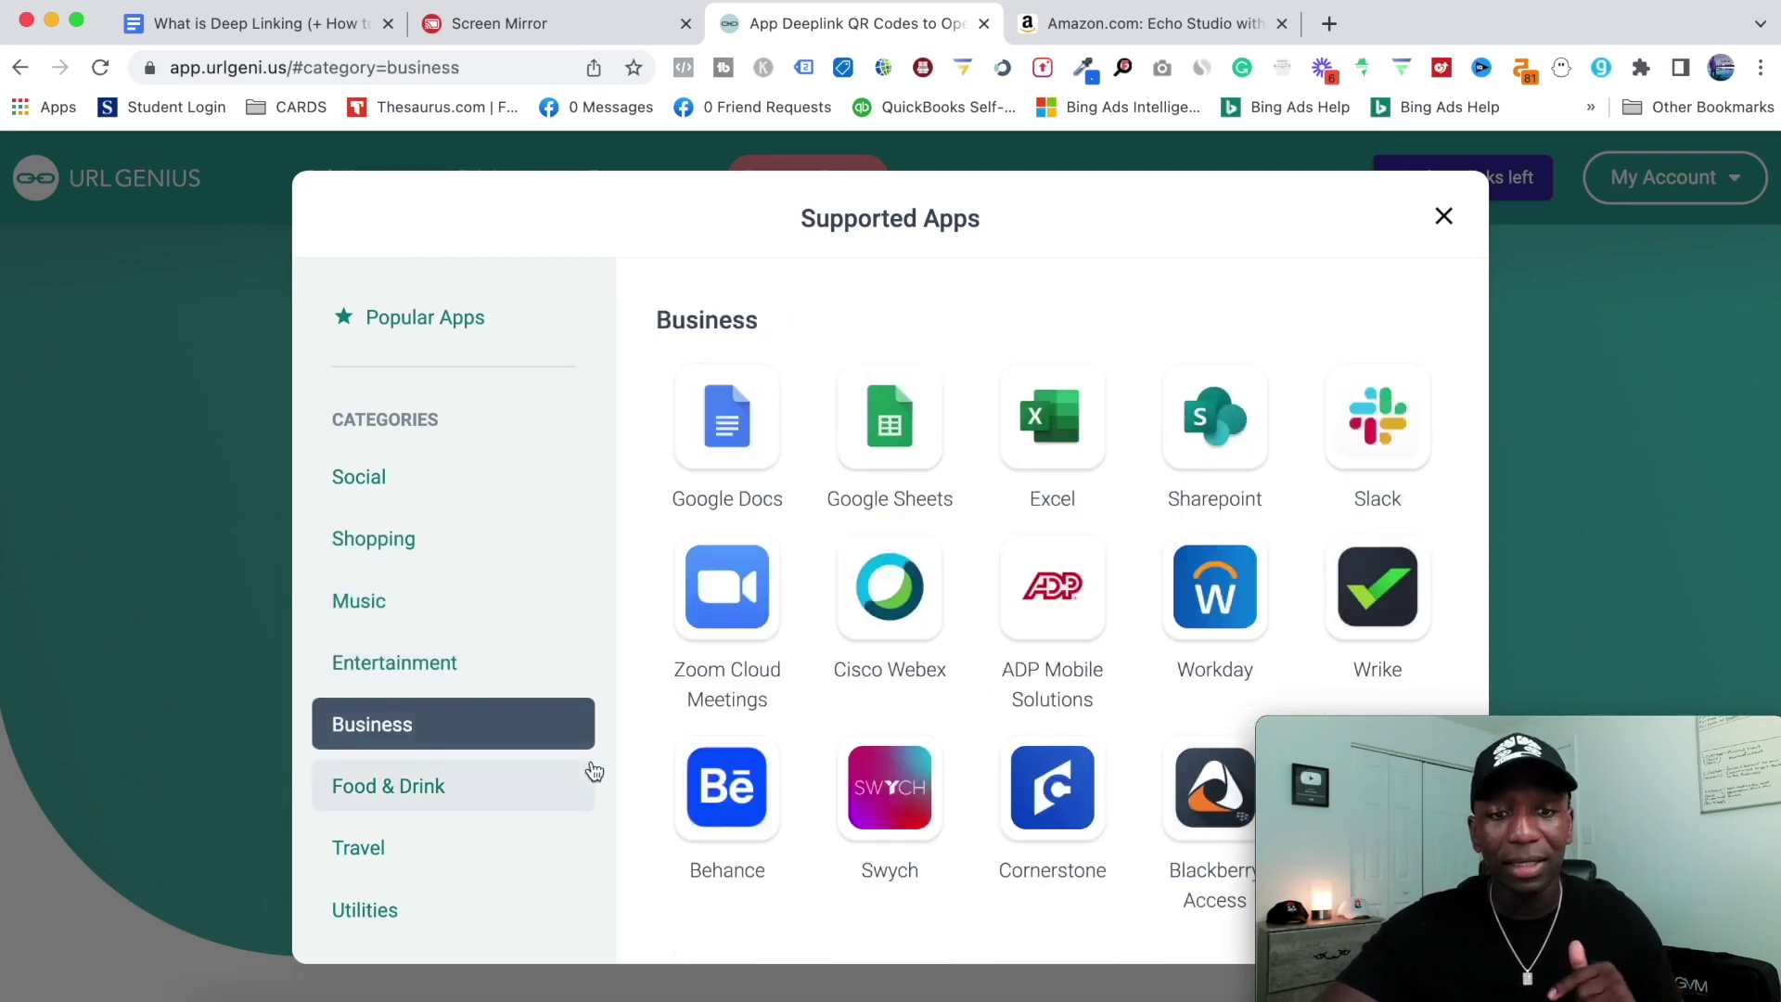
left_click(378, 786)
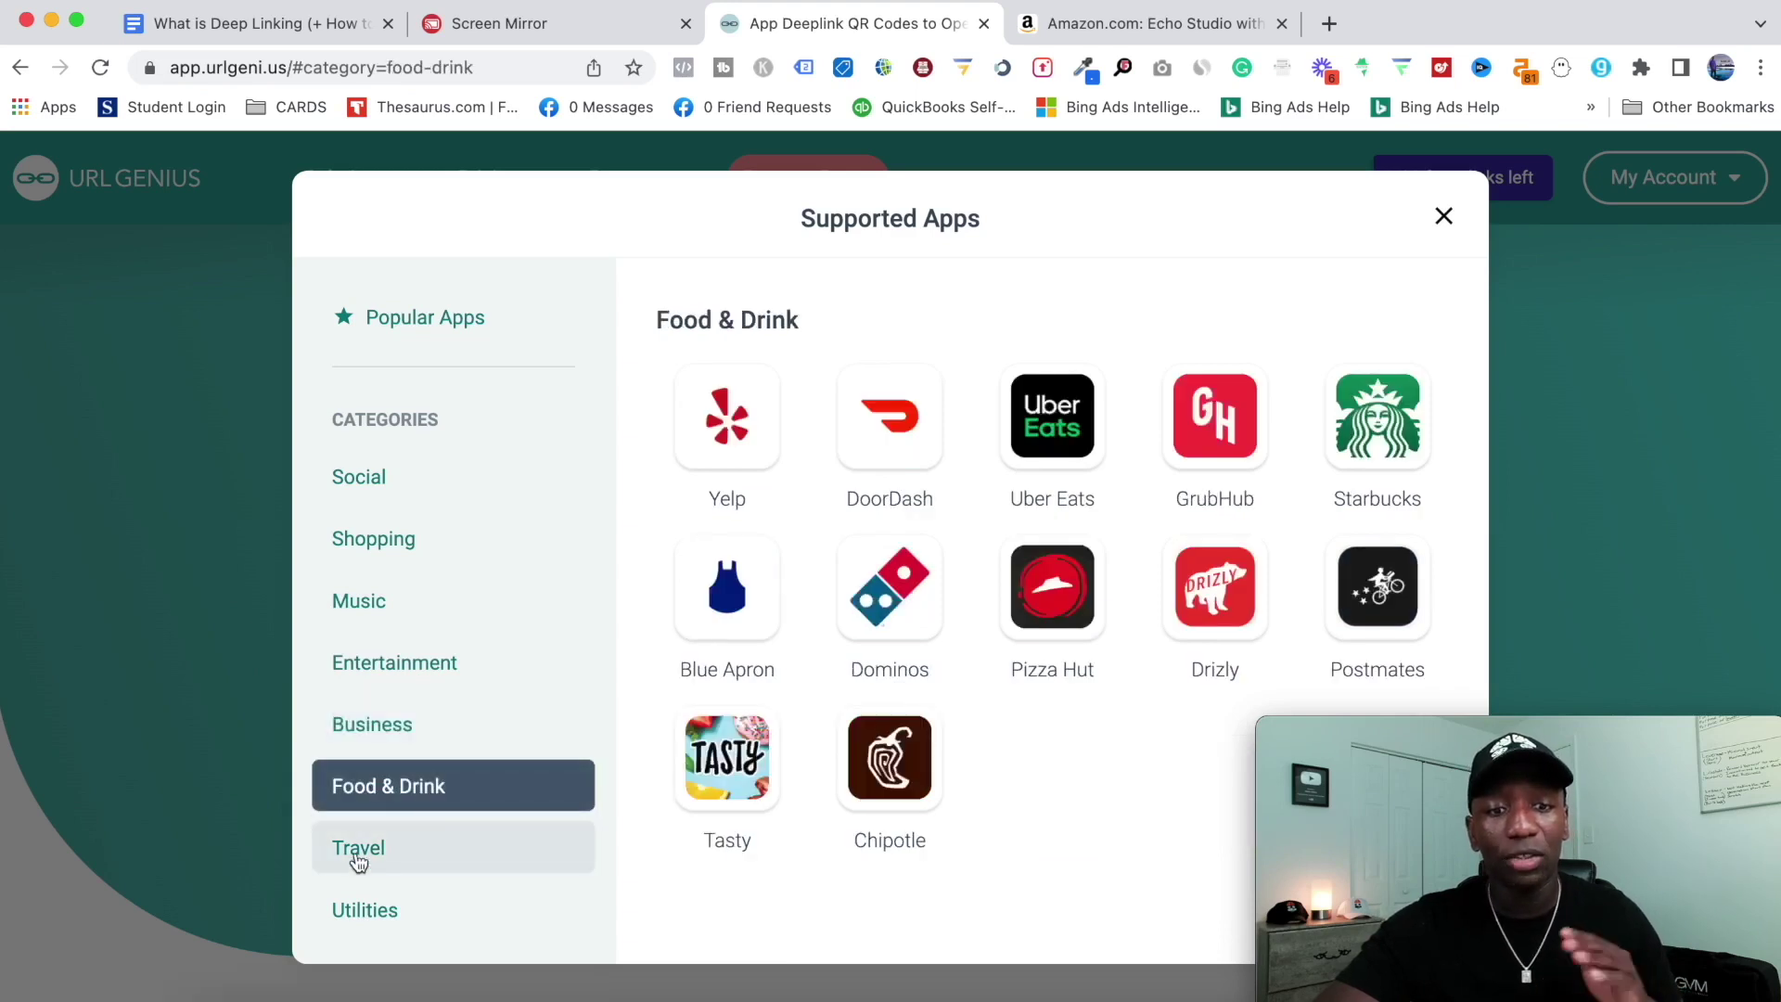
left_click(360, 848)
left_click(408, 895)
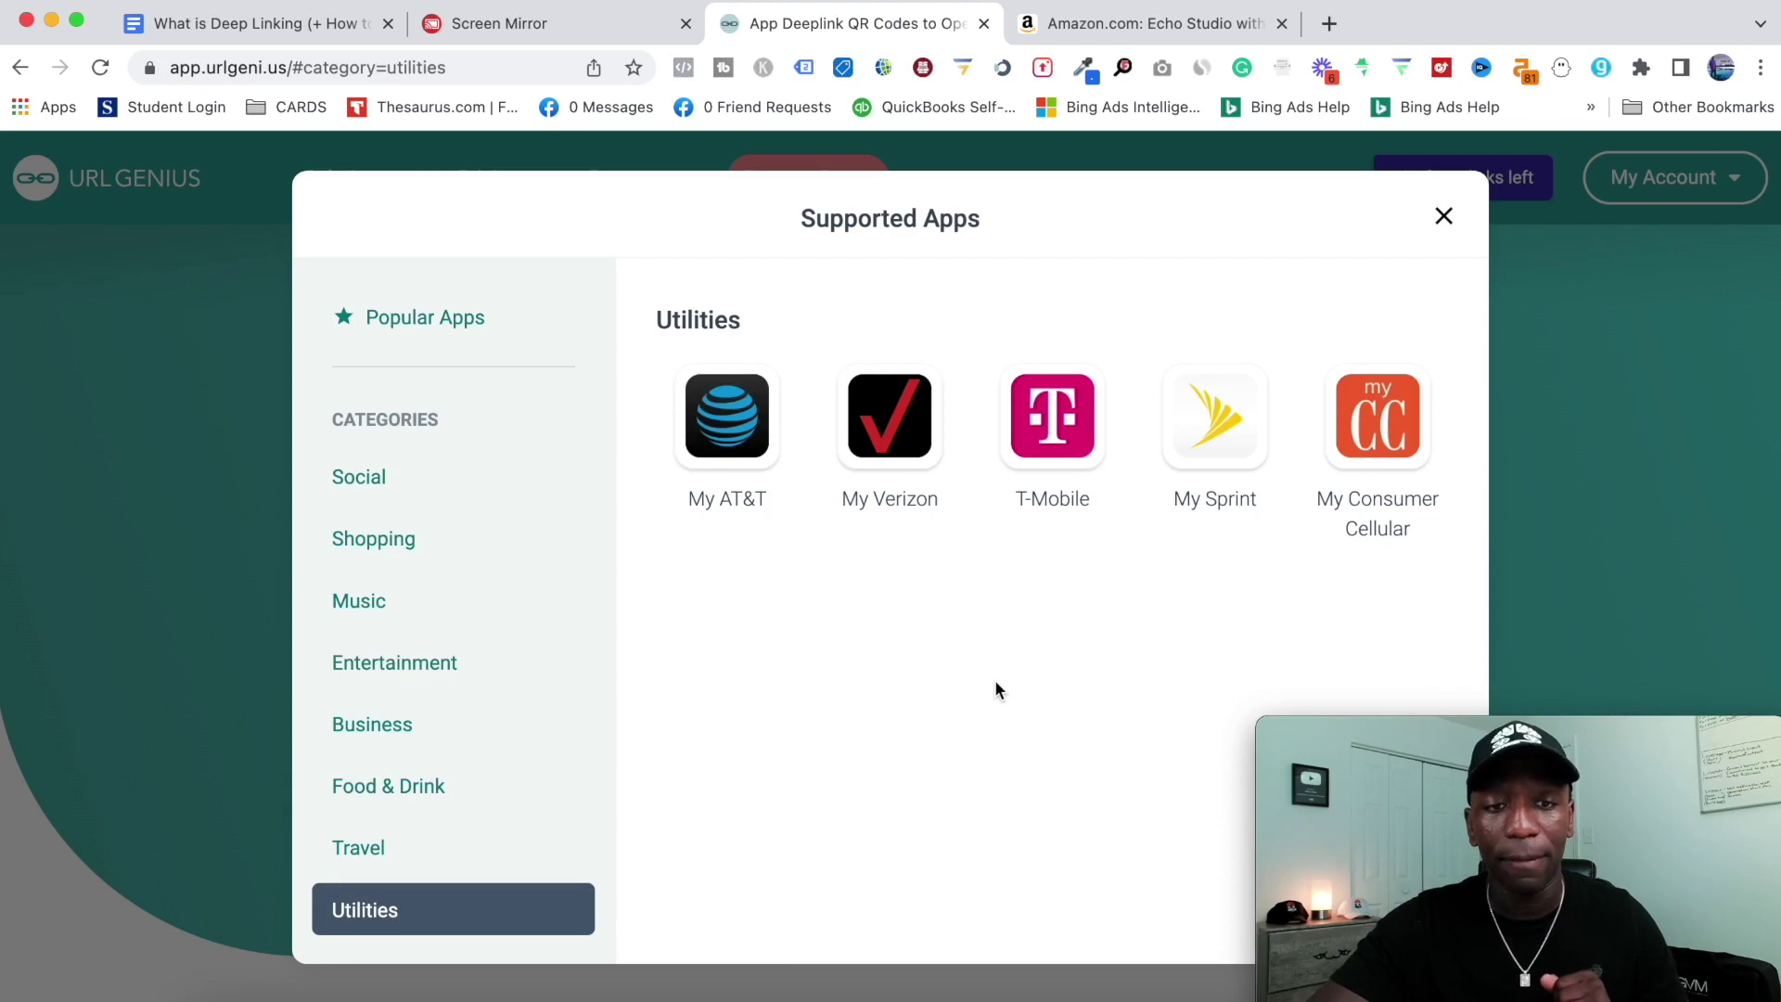
Confirm Amazon Product links are supported on Android and iOS, then start a new deeplink
left_click(399, 330)
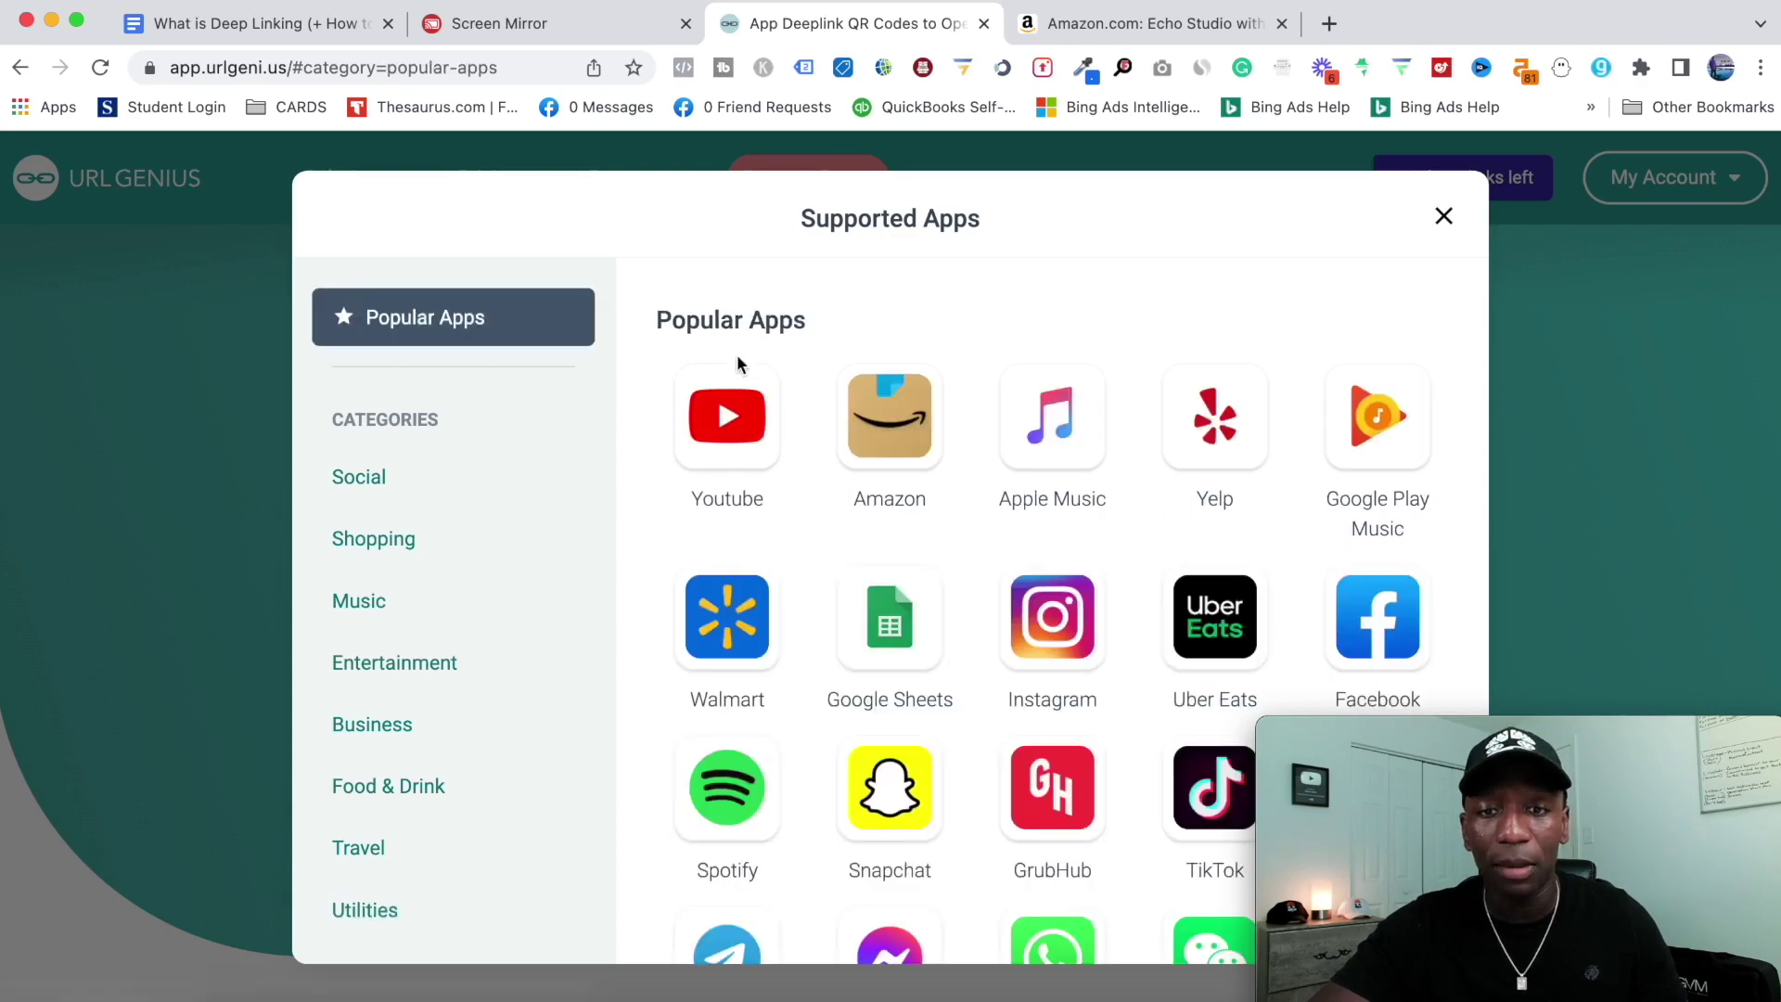
left_click(898, 443)
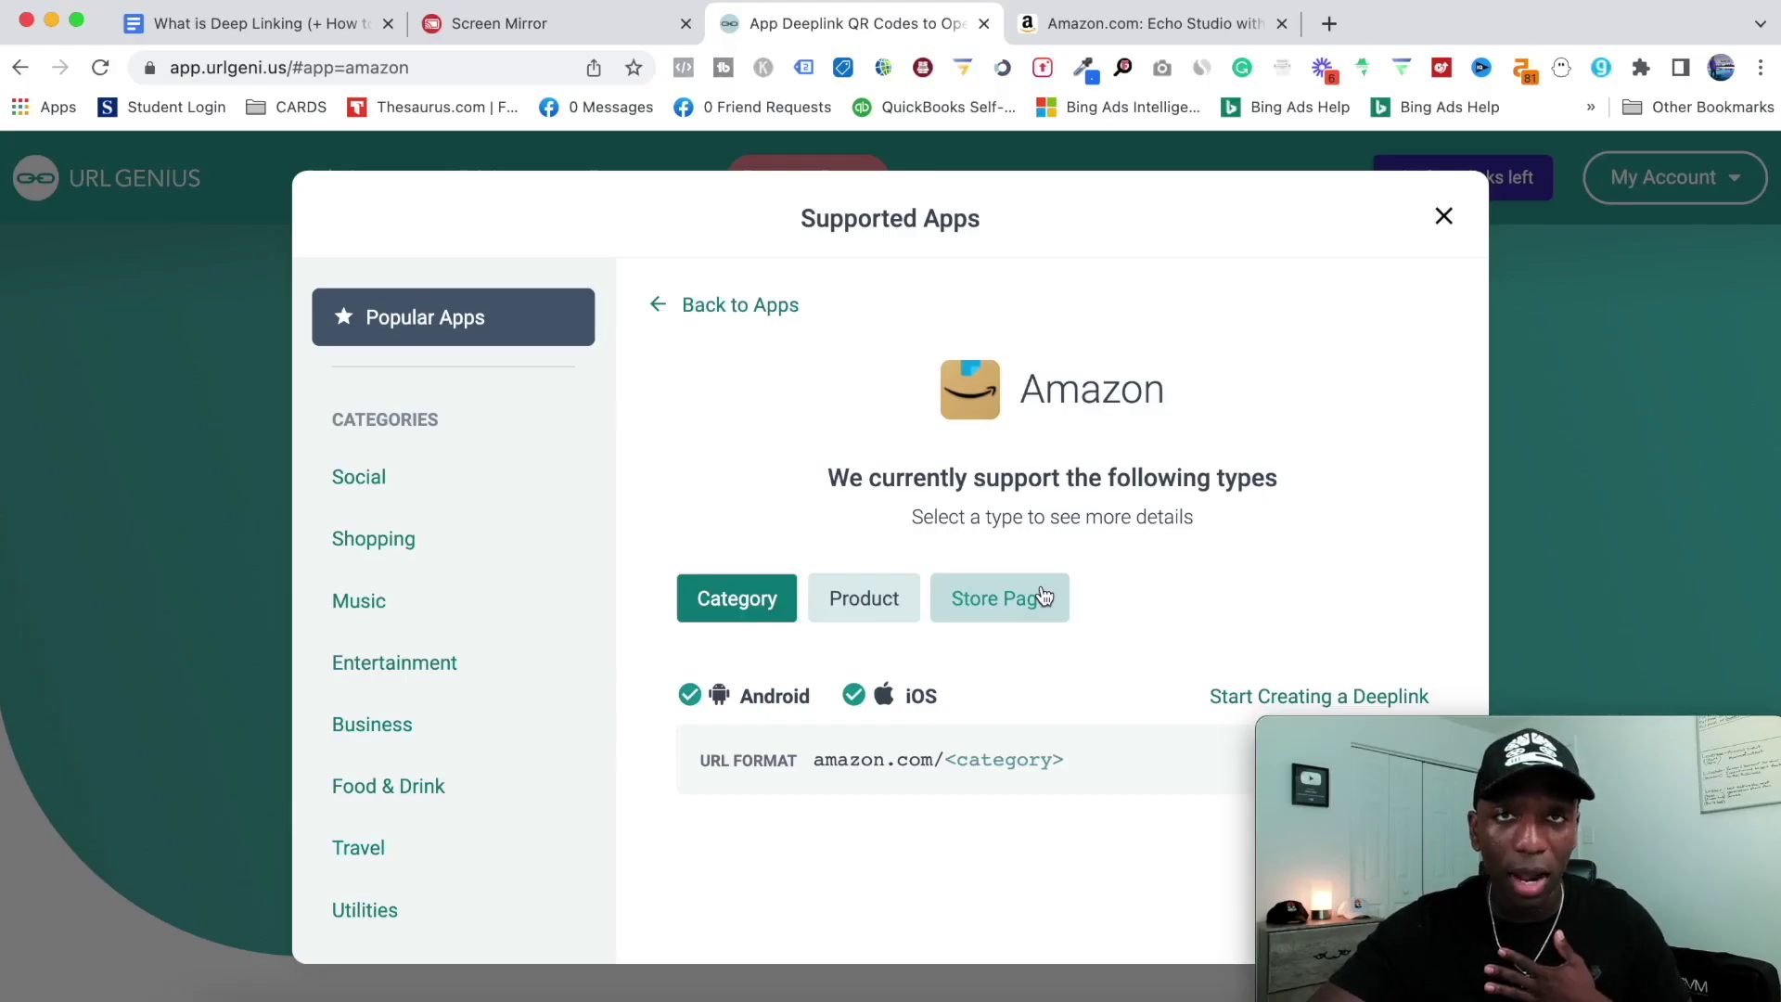
left_click(860, 610)
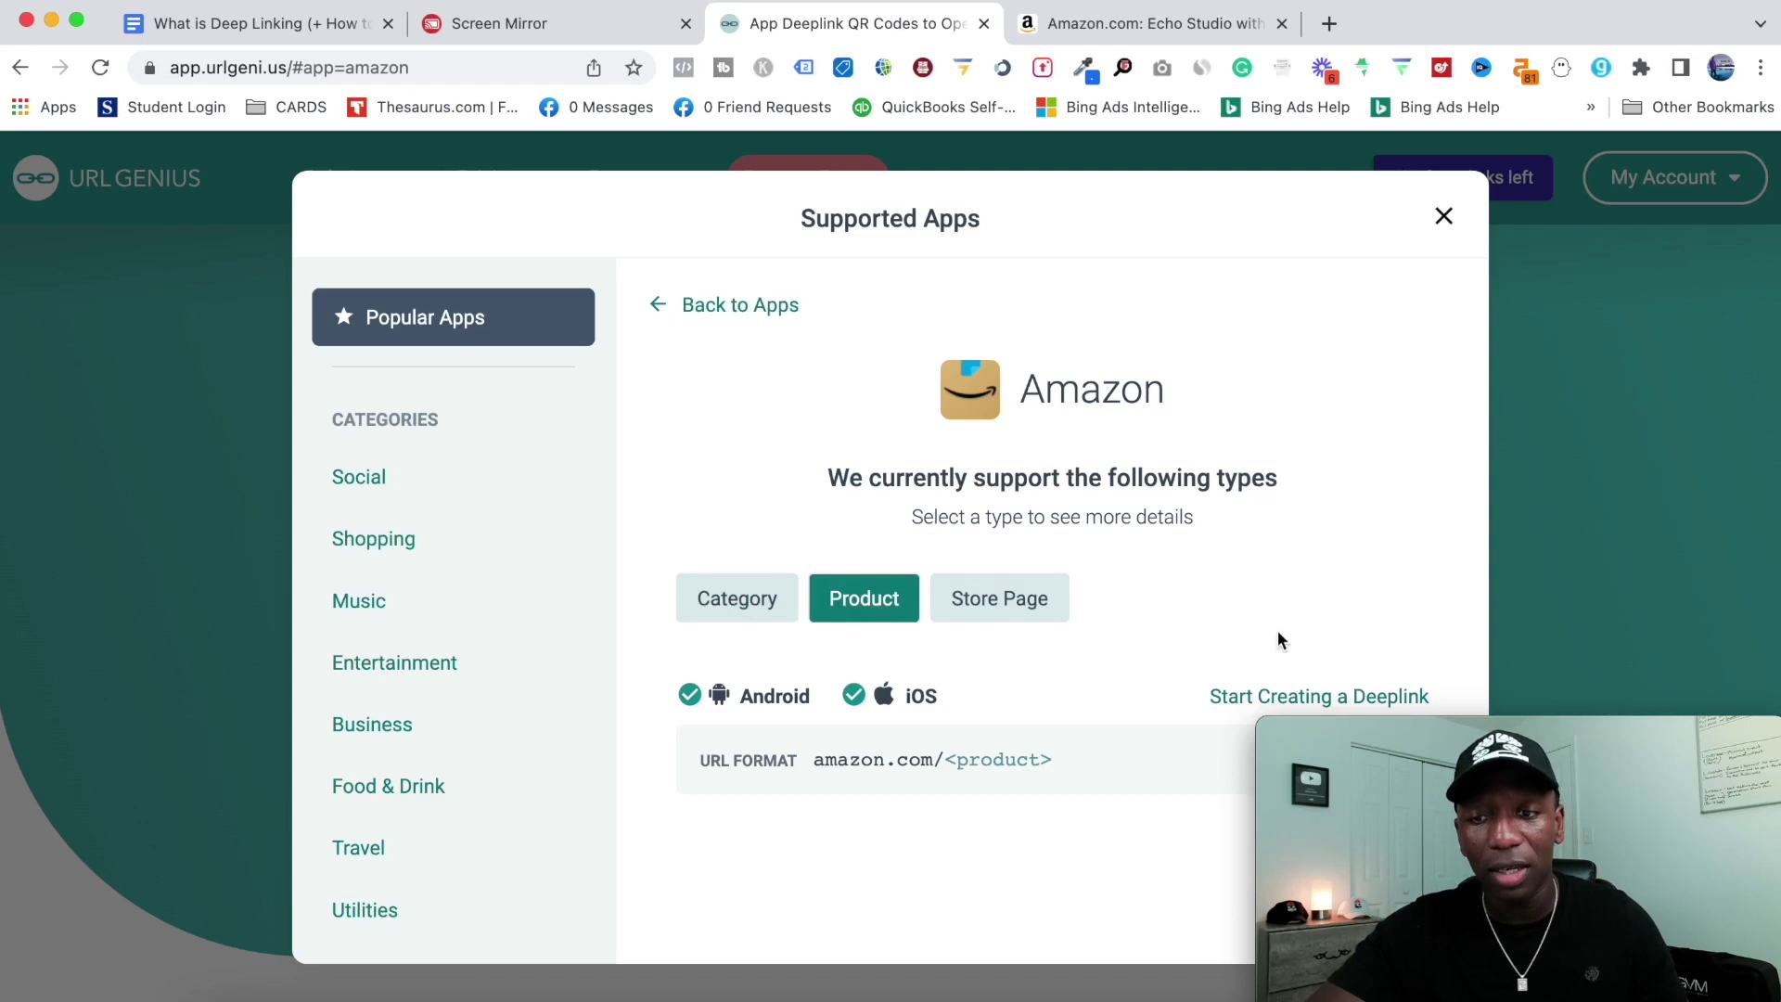
left_click(1230, 699)
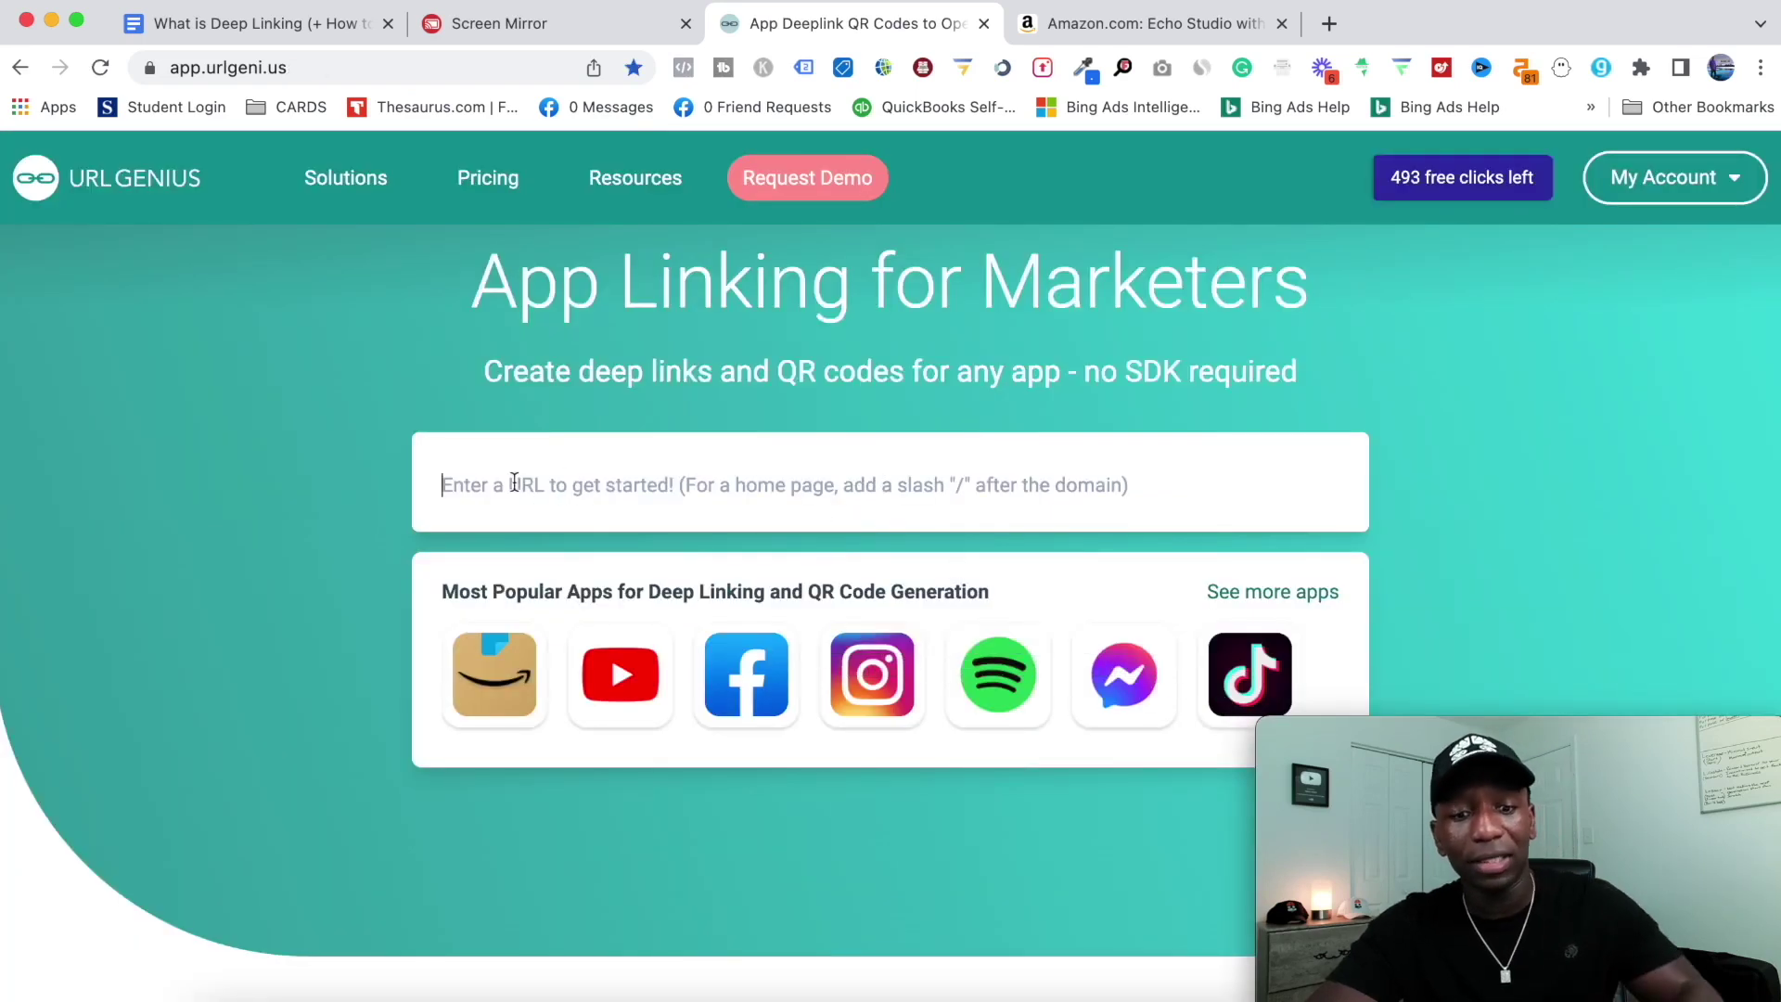
type("https://amzn.to/3DSwVRP")
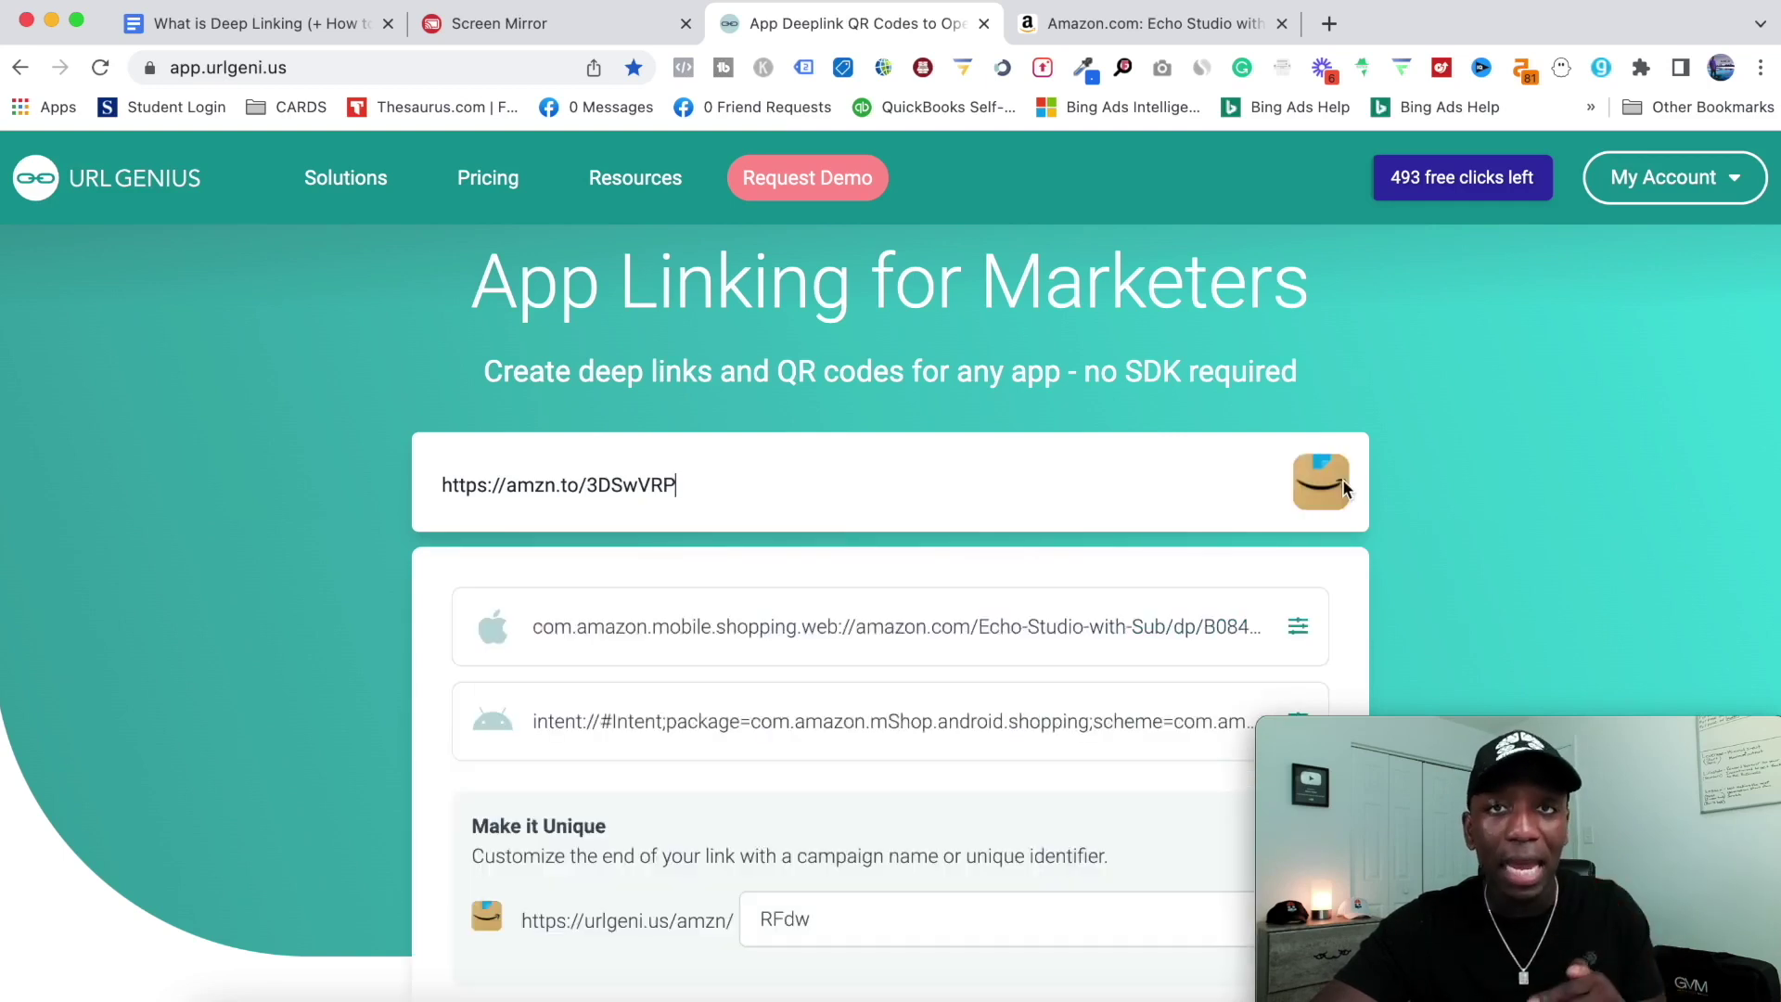
scroll(938, 532, "down", 1)
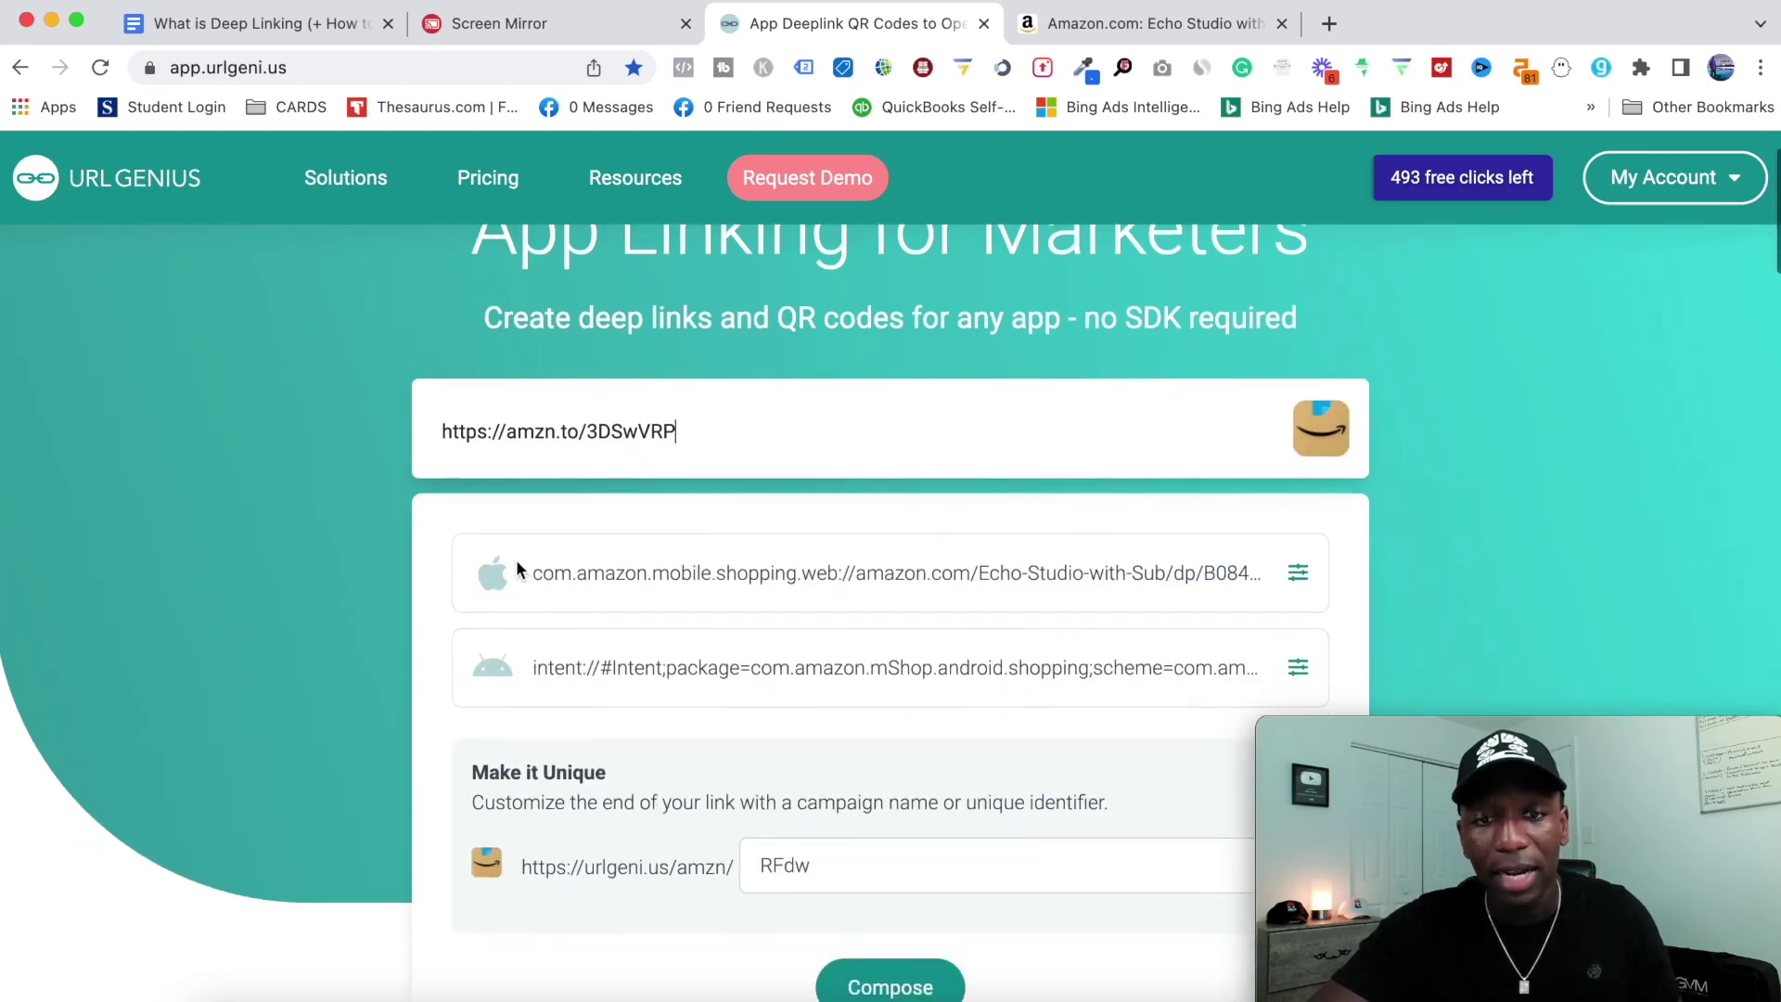
scroll(913, 721, "down", 2)
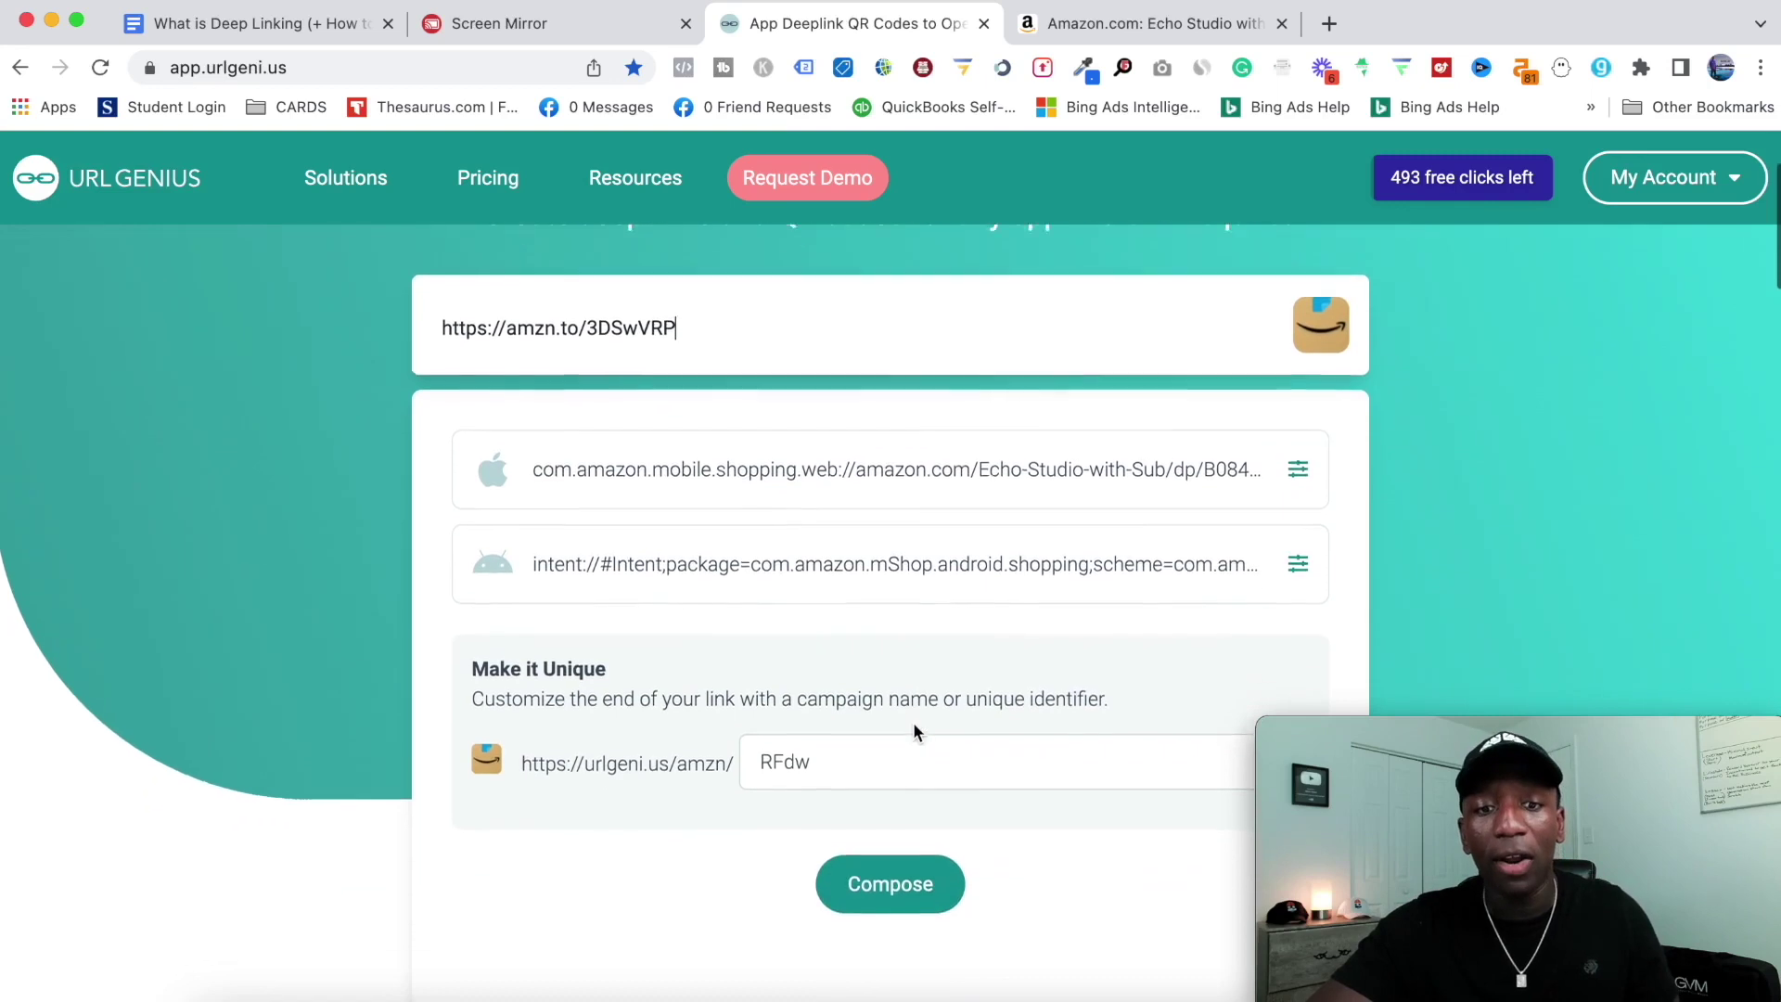
double_click(816, 756)
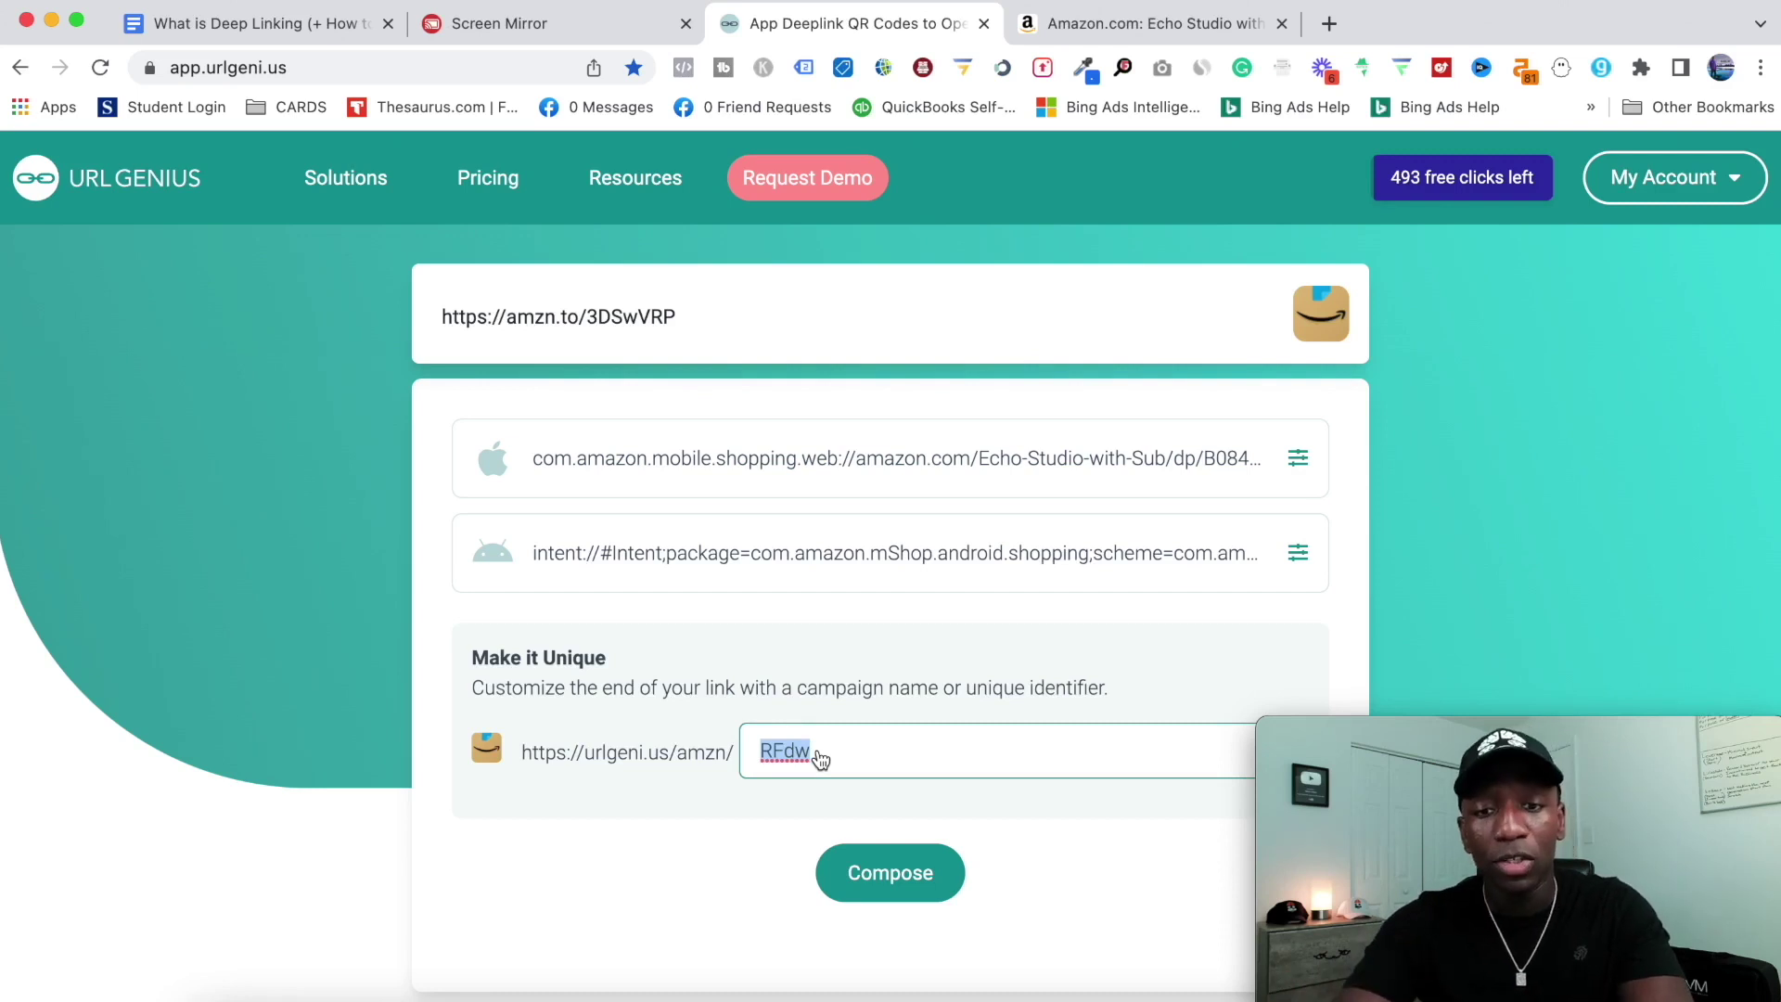
Replace the ending with echopath1 and compose the urlgeni.us/amzn/echopath1 link
type("echo")
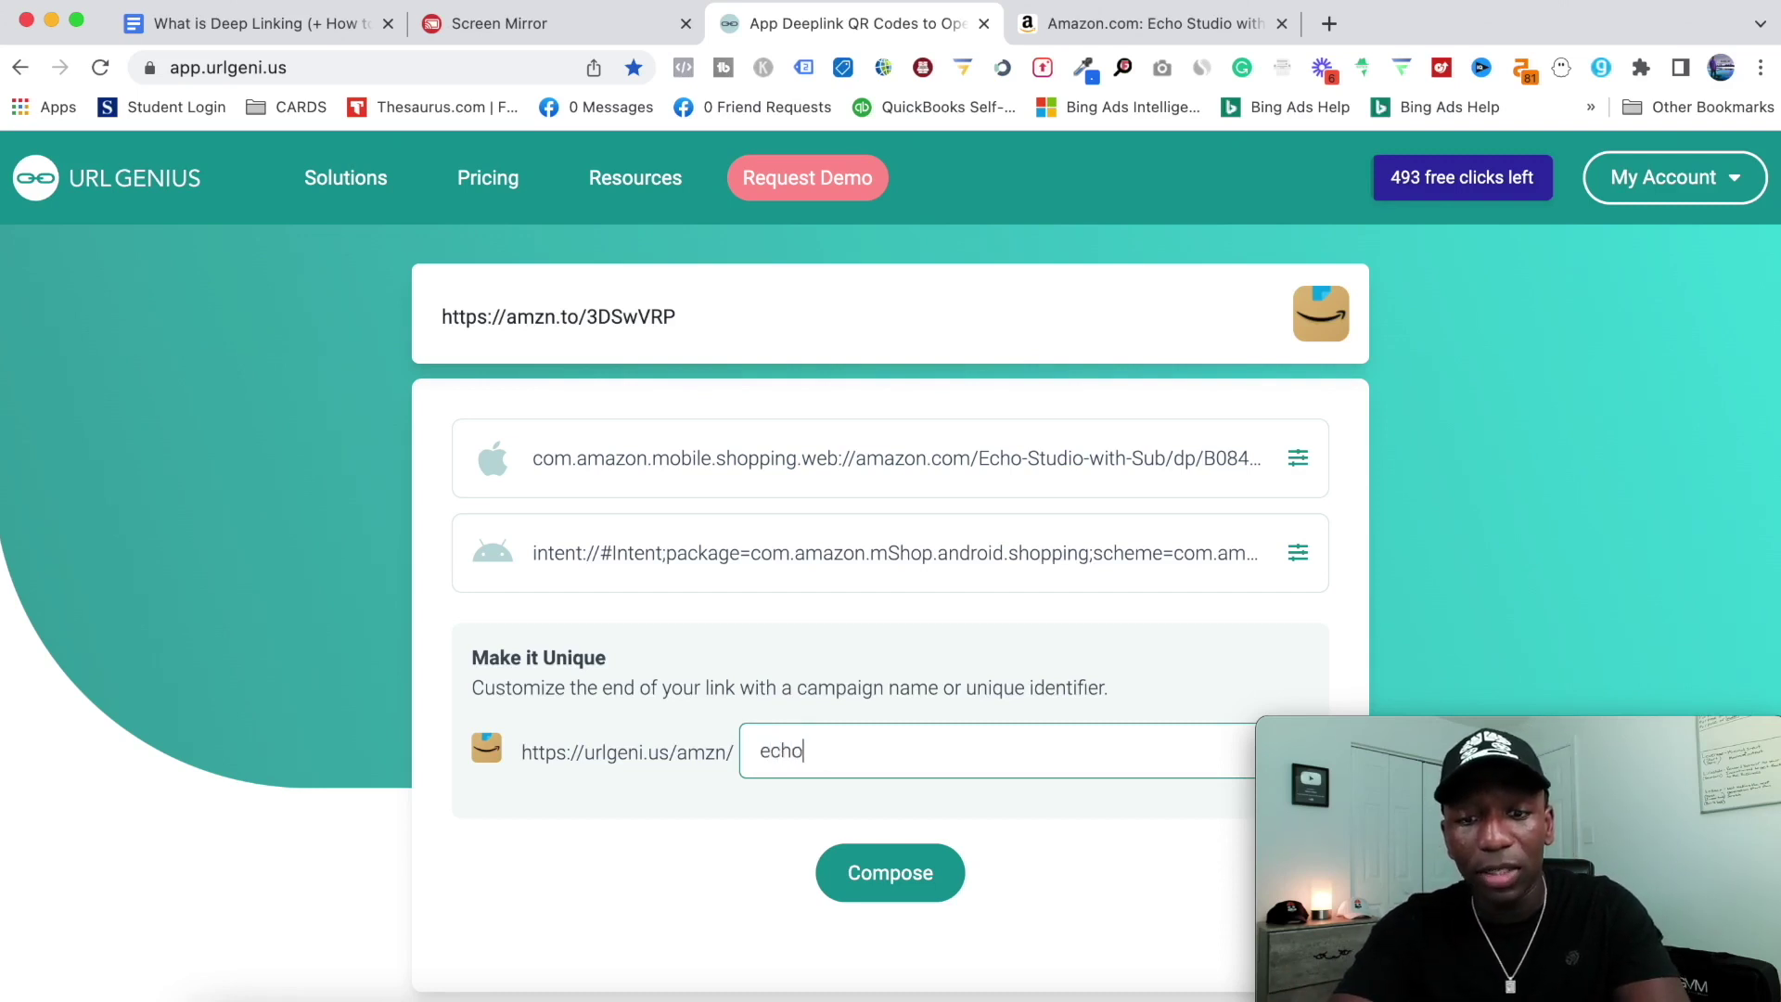
type("path1")
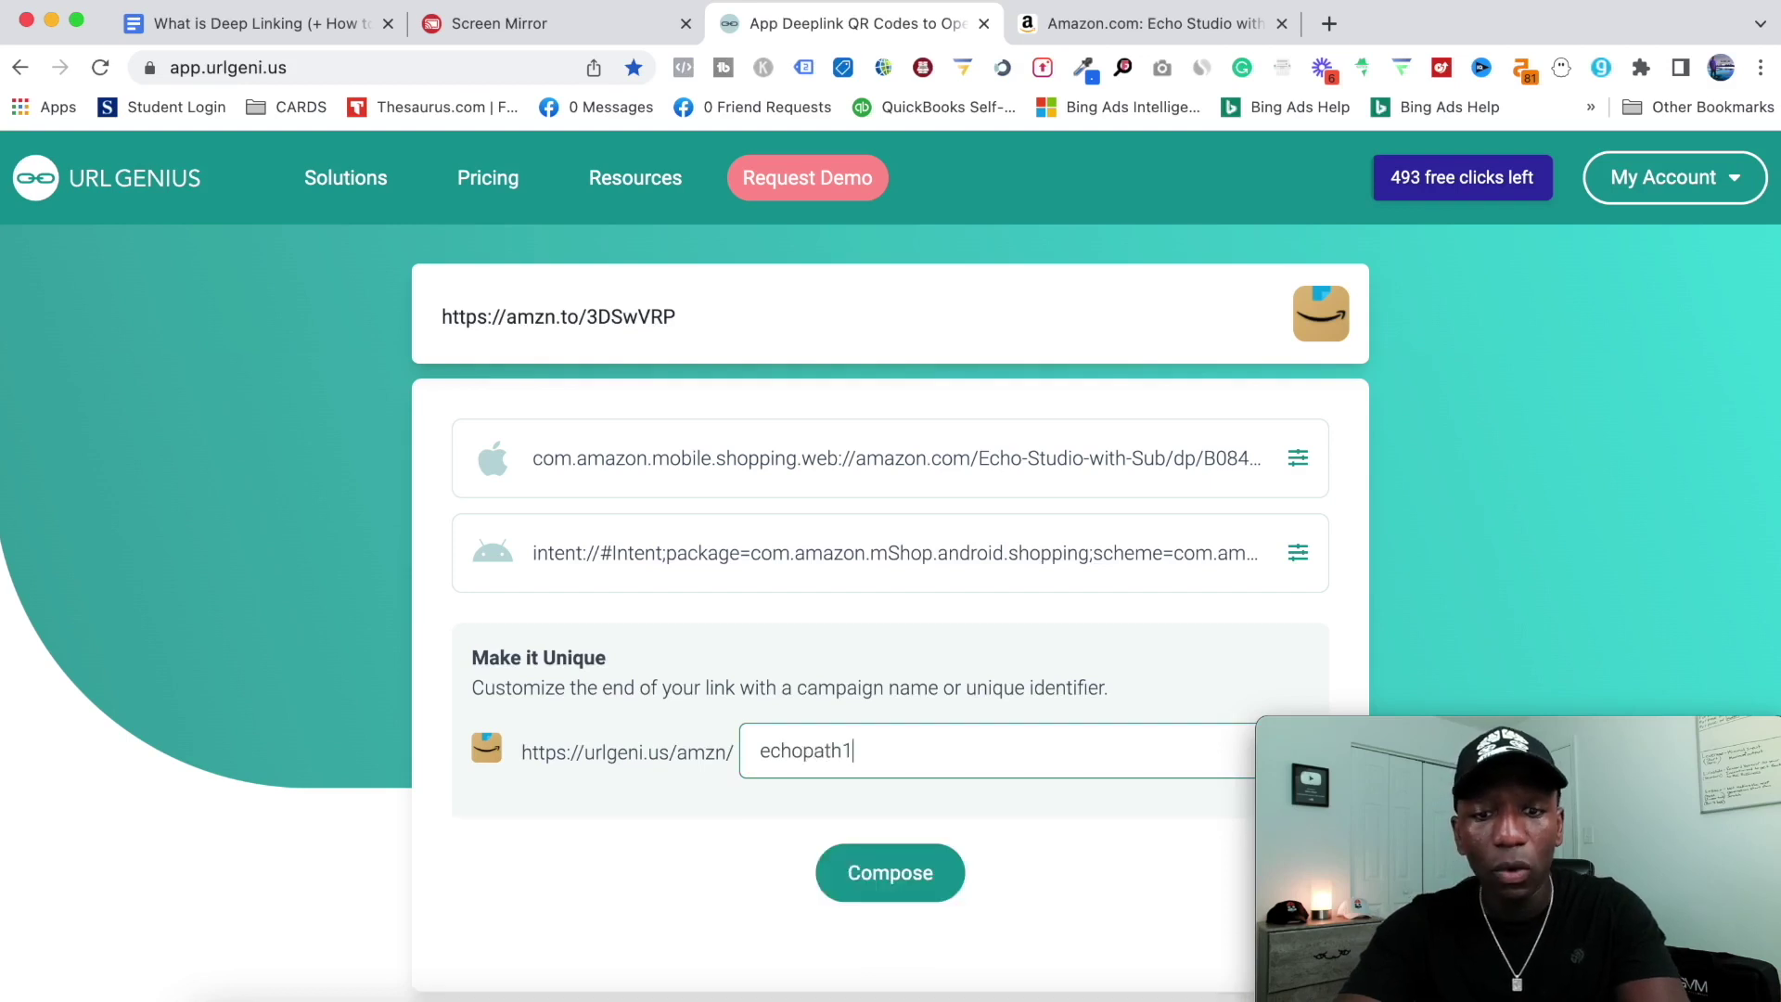
scroll(1111, 690, "down", 2)
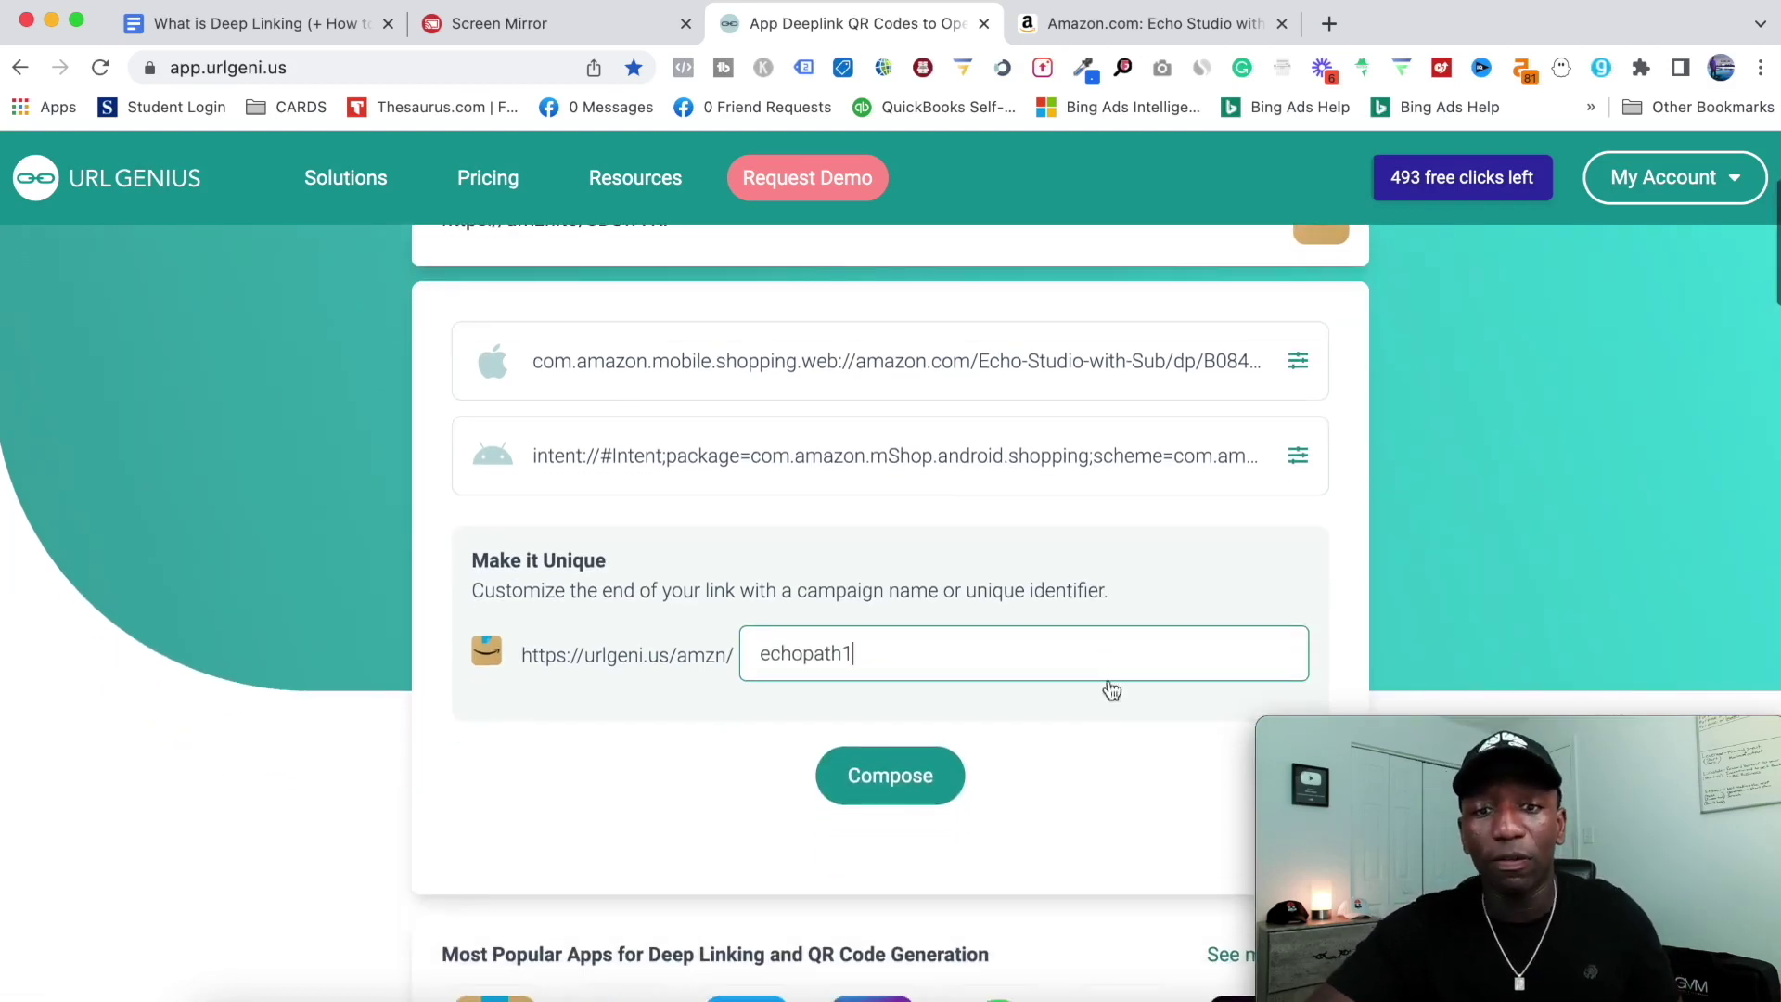
left_click(881, 784)
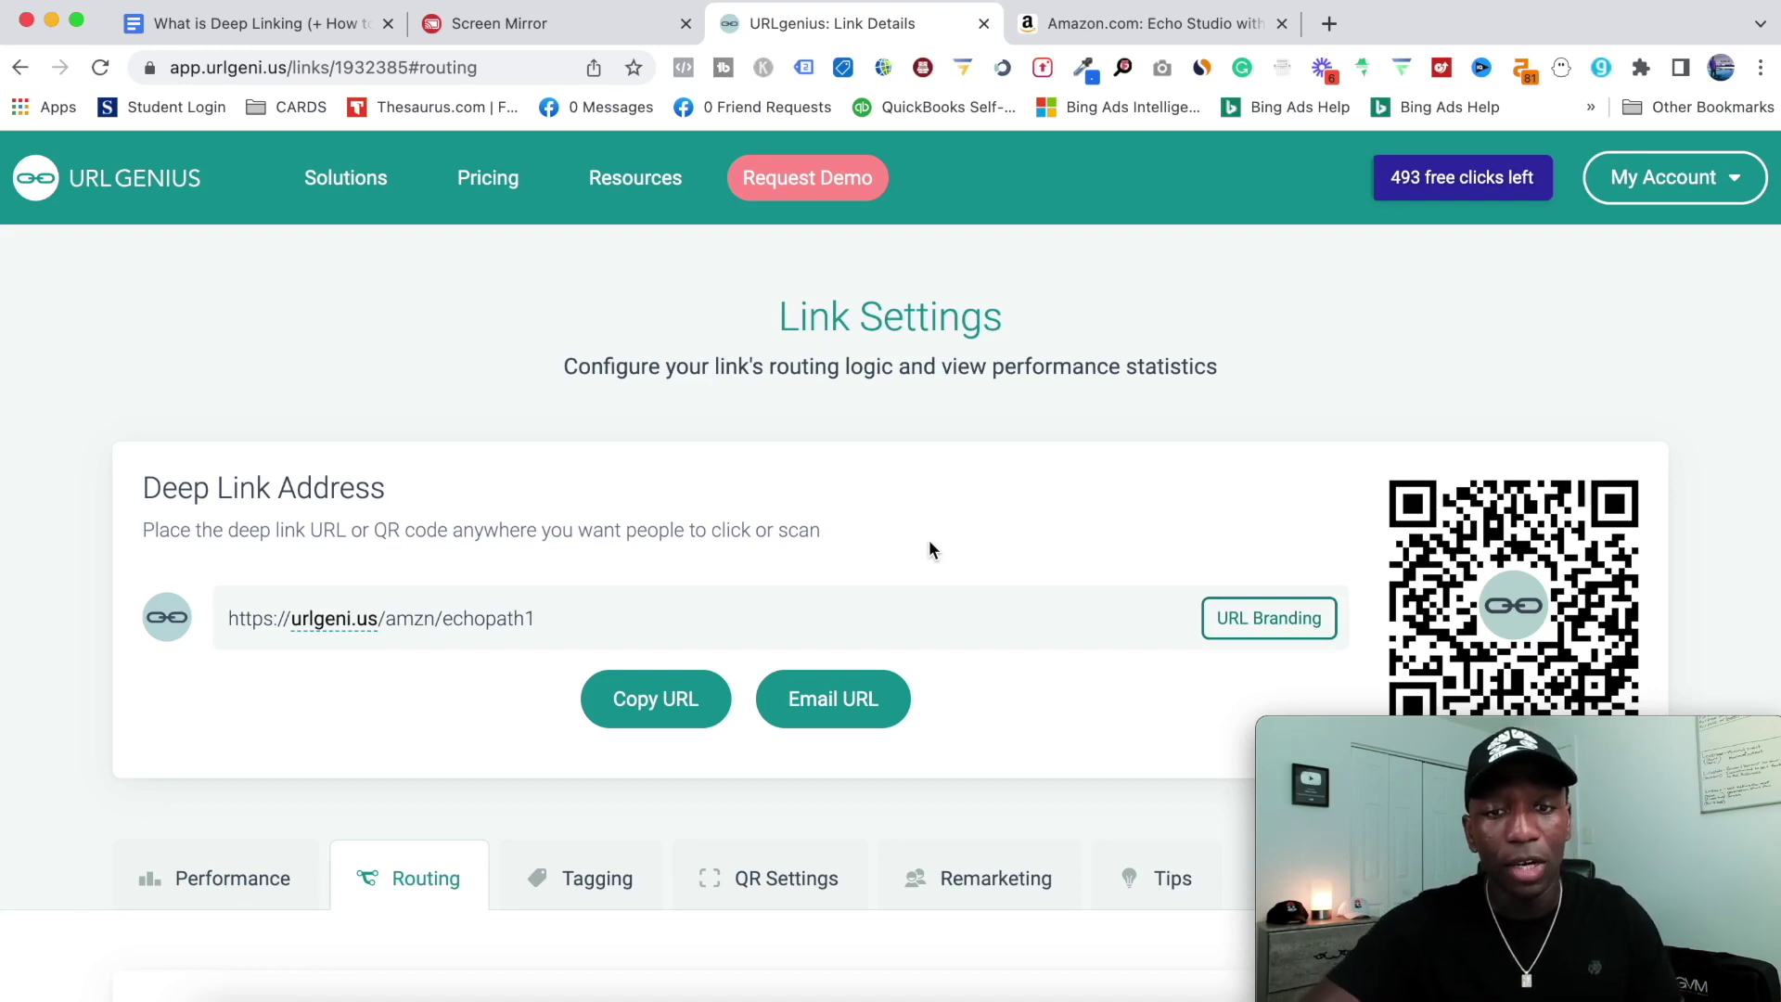
Scroll the echopath1 Link Settings page down to its Routing Options
scroll(887, 618, "down", 3)
scroll(887, 618, "down", 5)
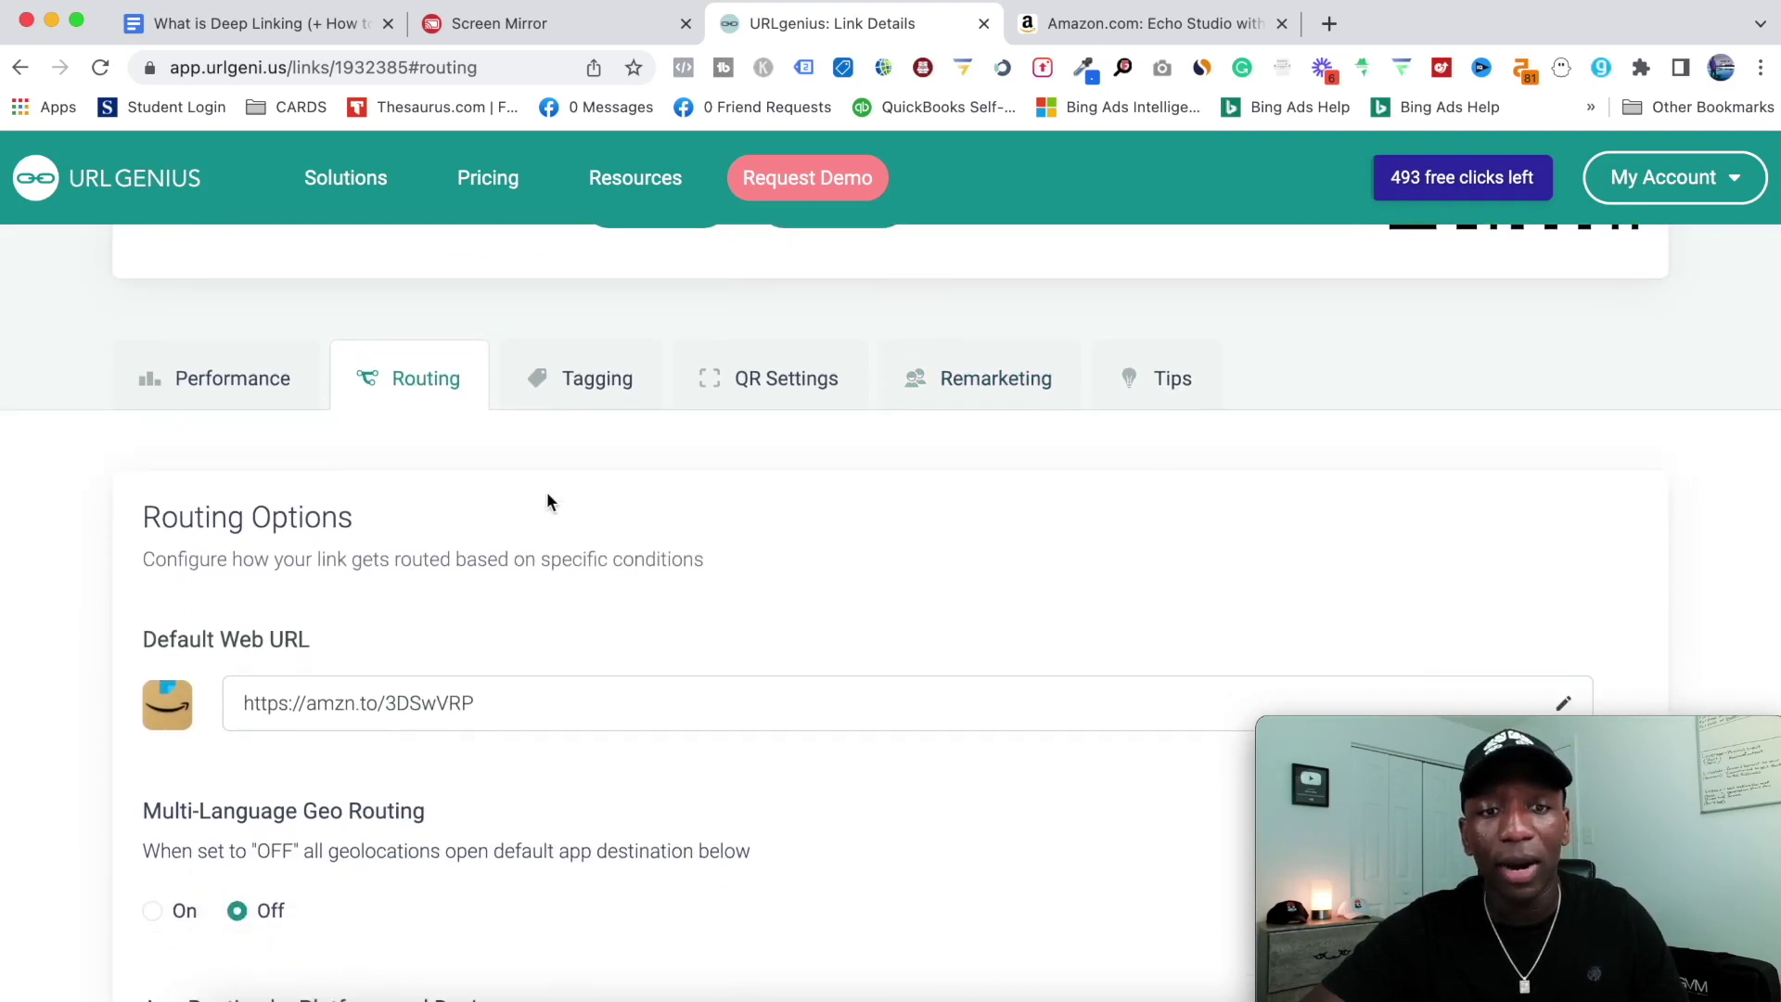
scroll(549, 496, "down", 4)
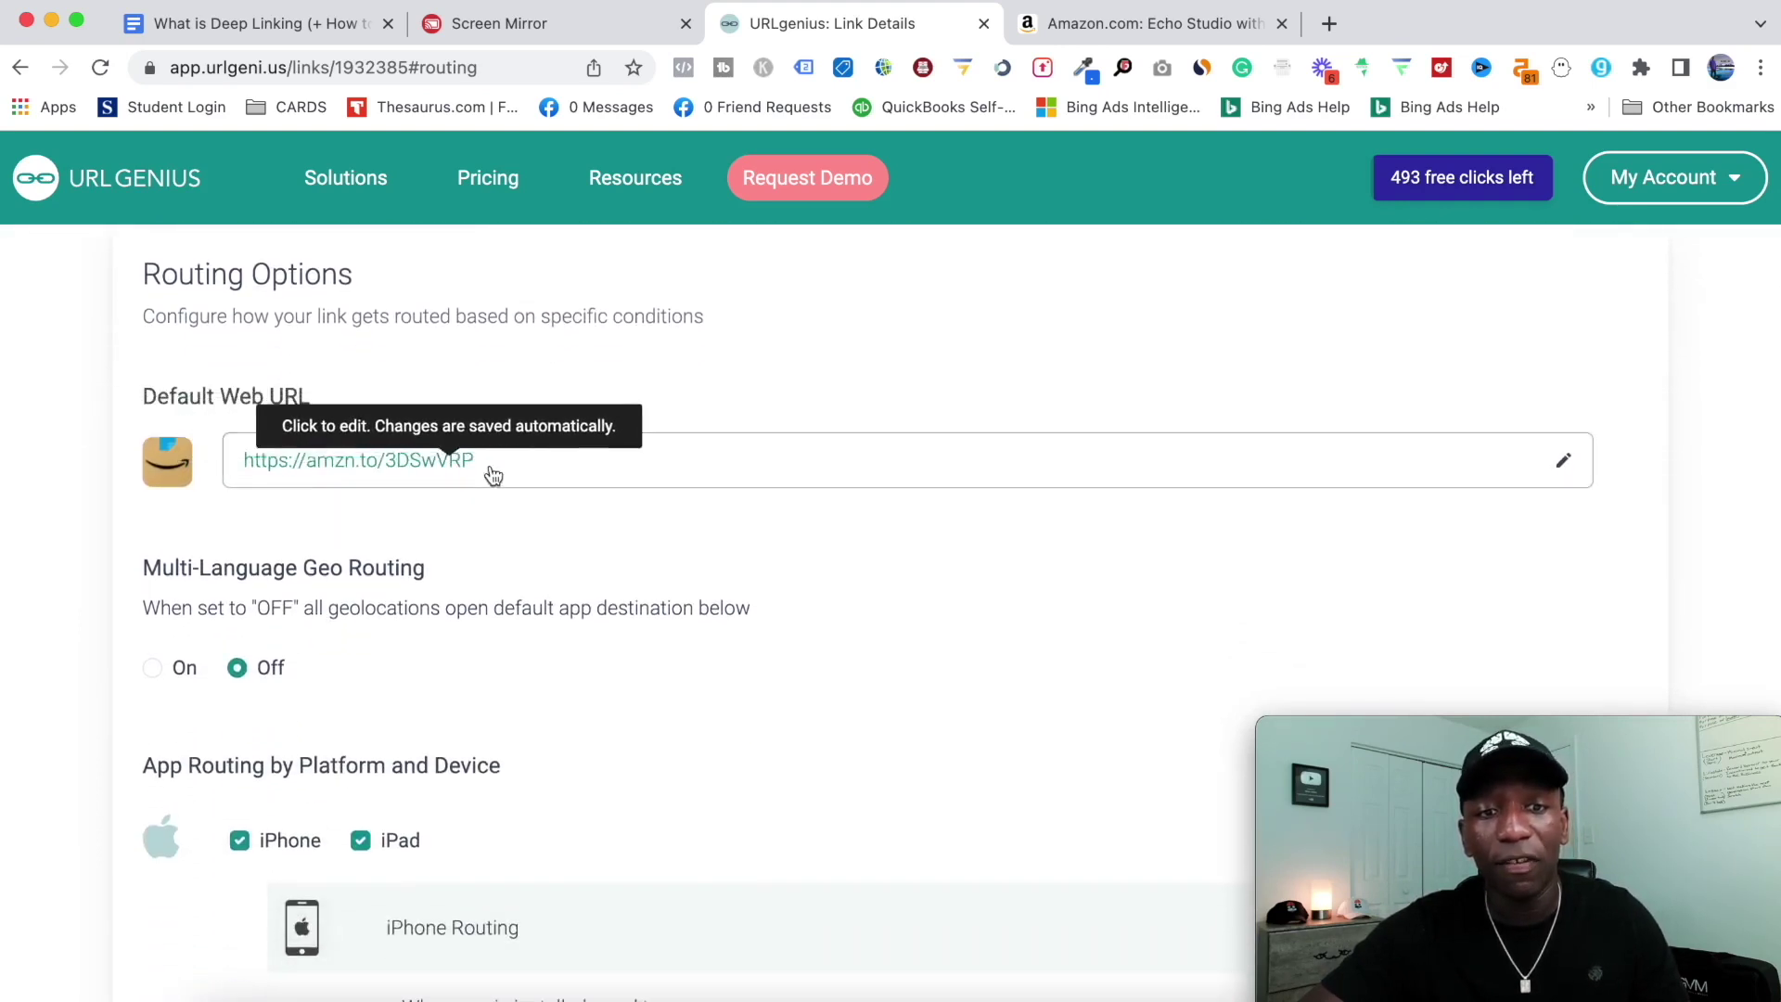
scroll(534, 471, "down", 2)
scroll(536, 477, "down", 1)
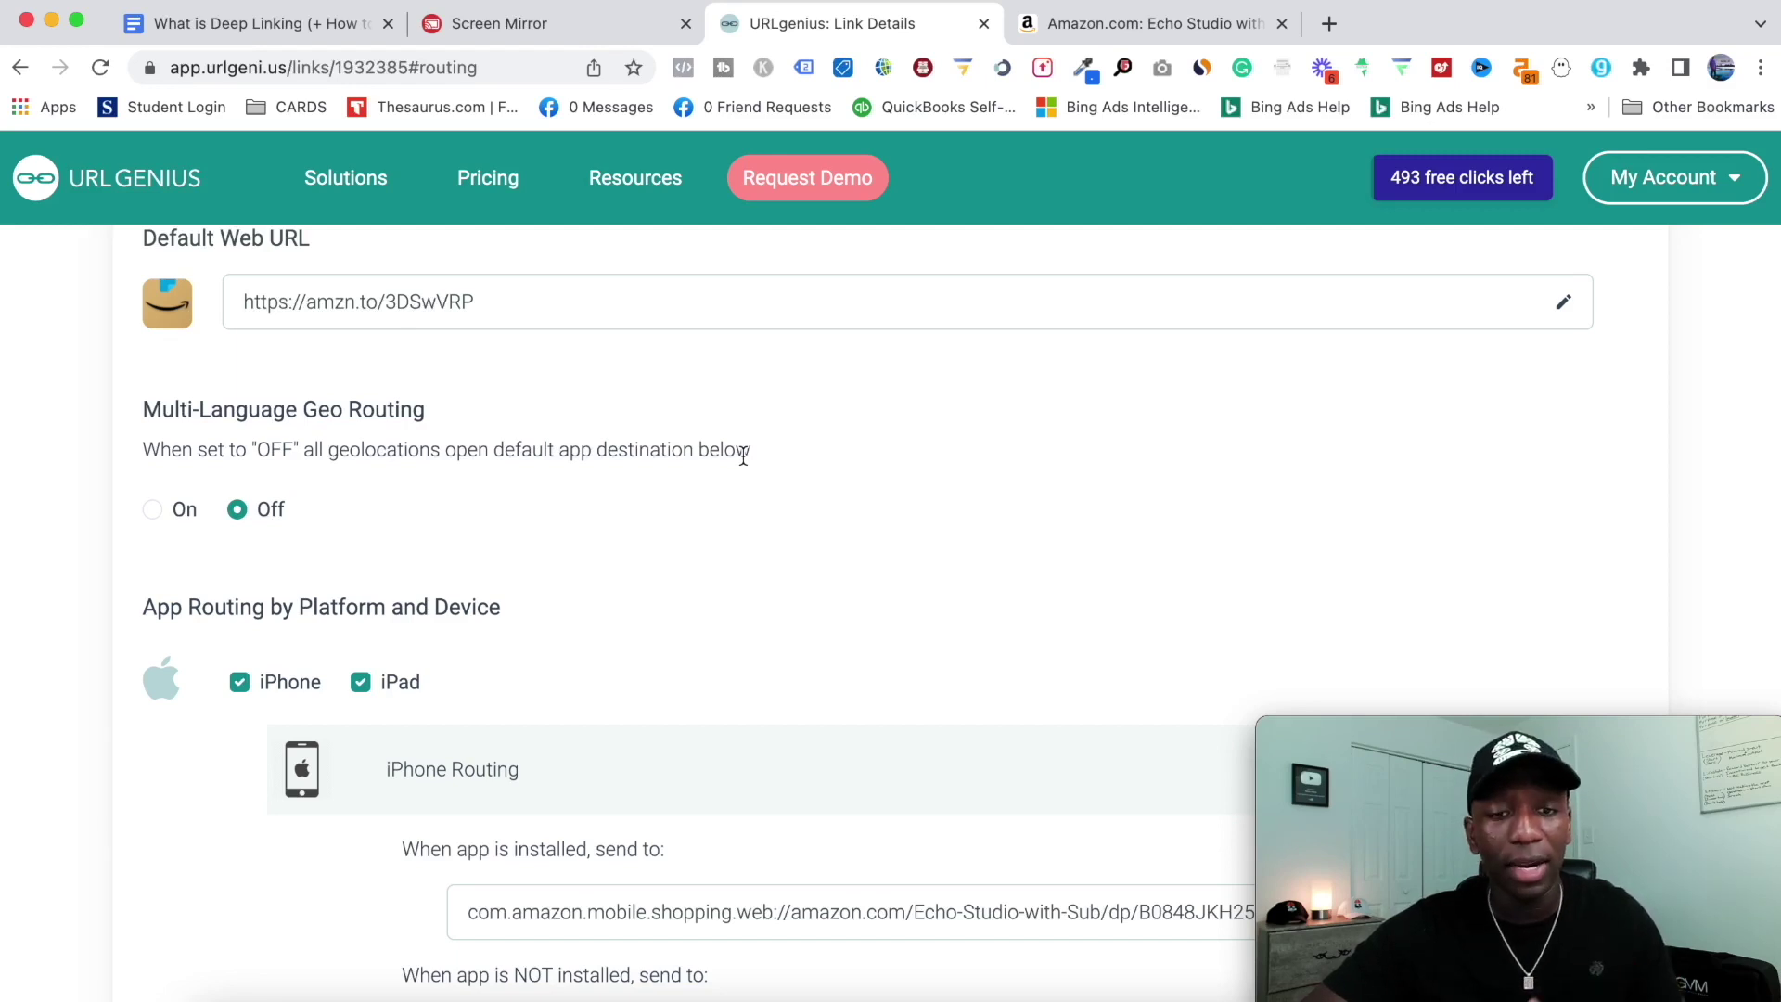
scroll(742, 454, "down", 5)
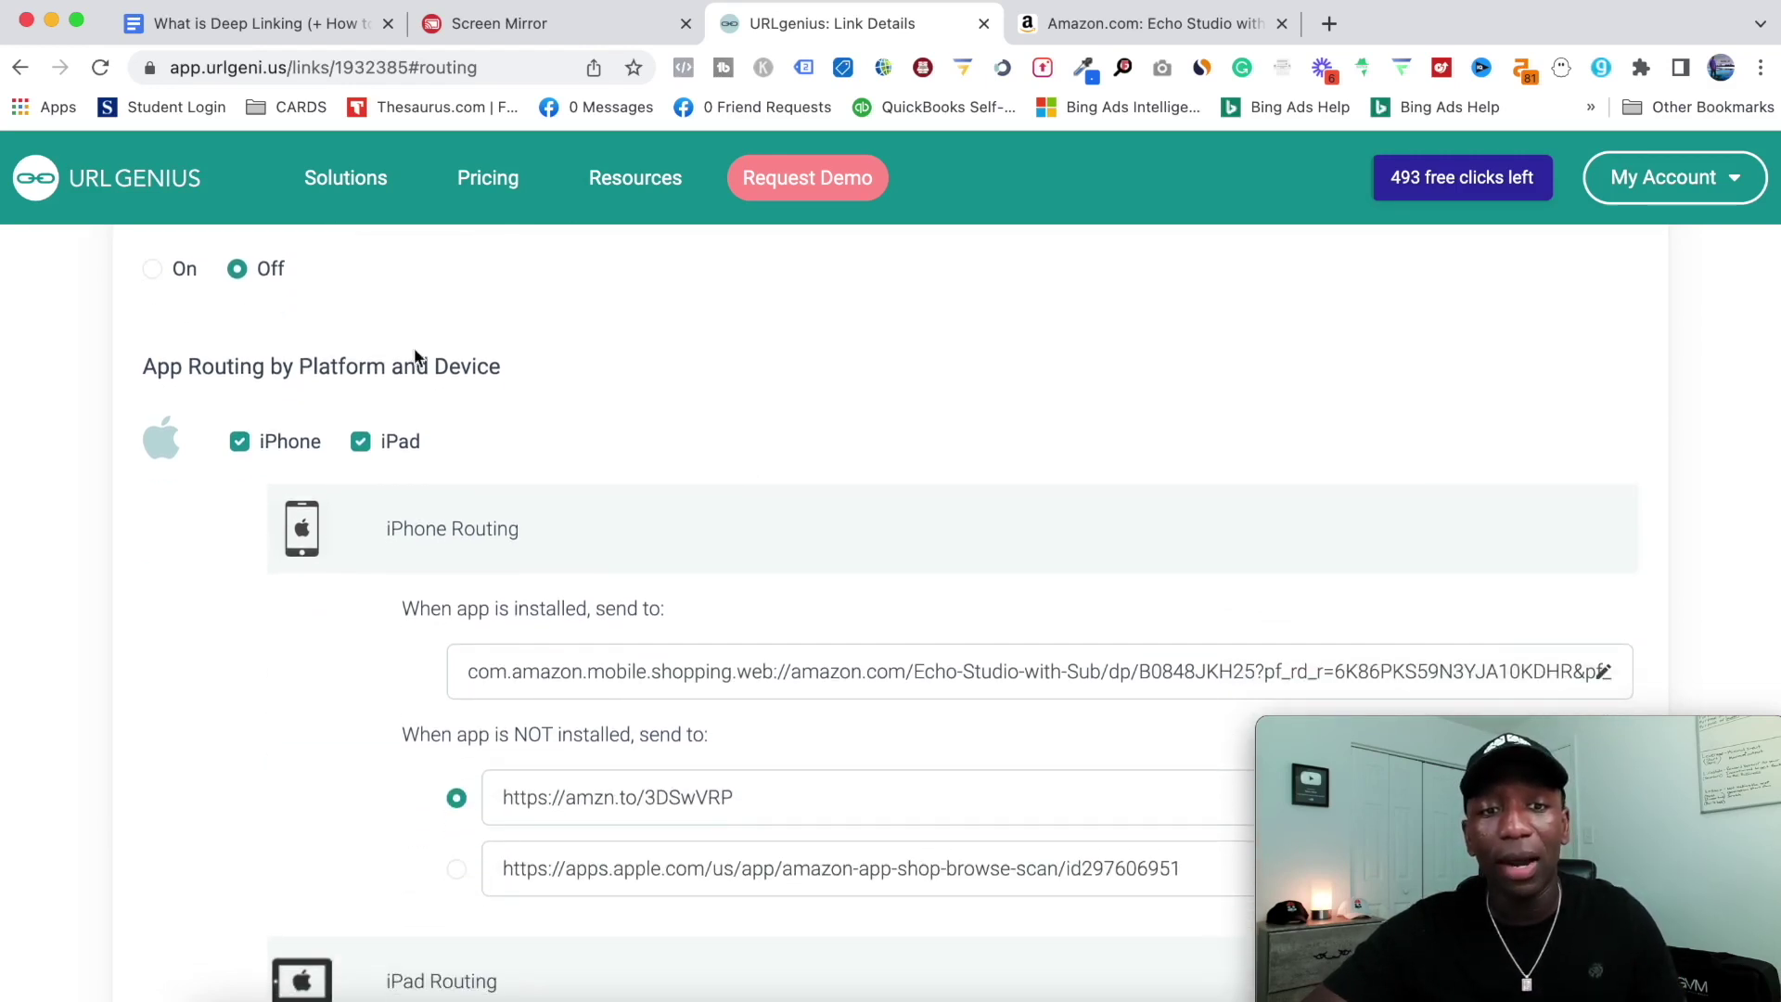
scroll(608, 402, "down", 2)
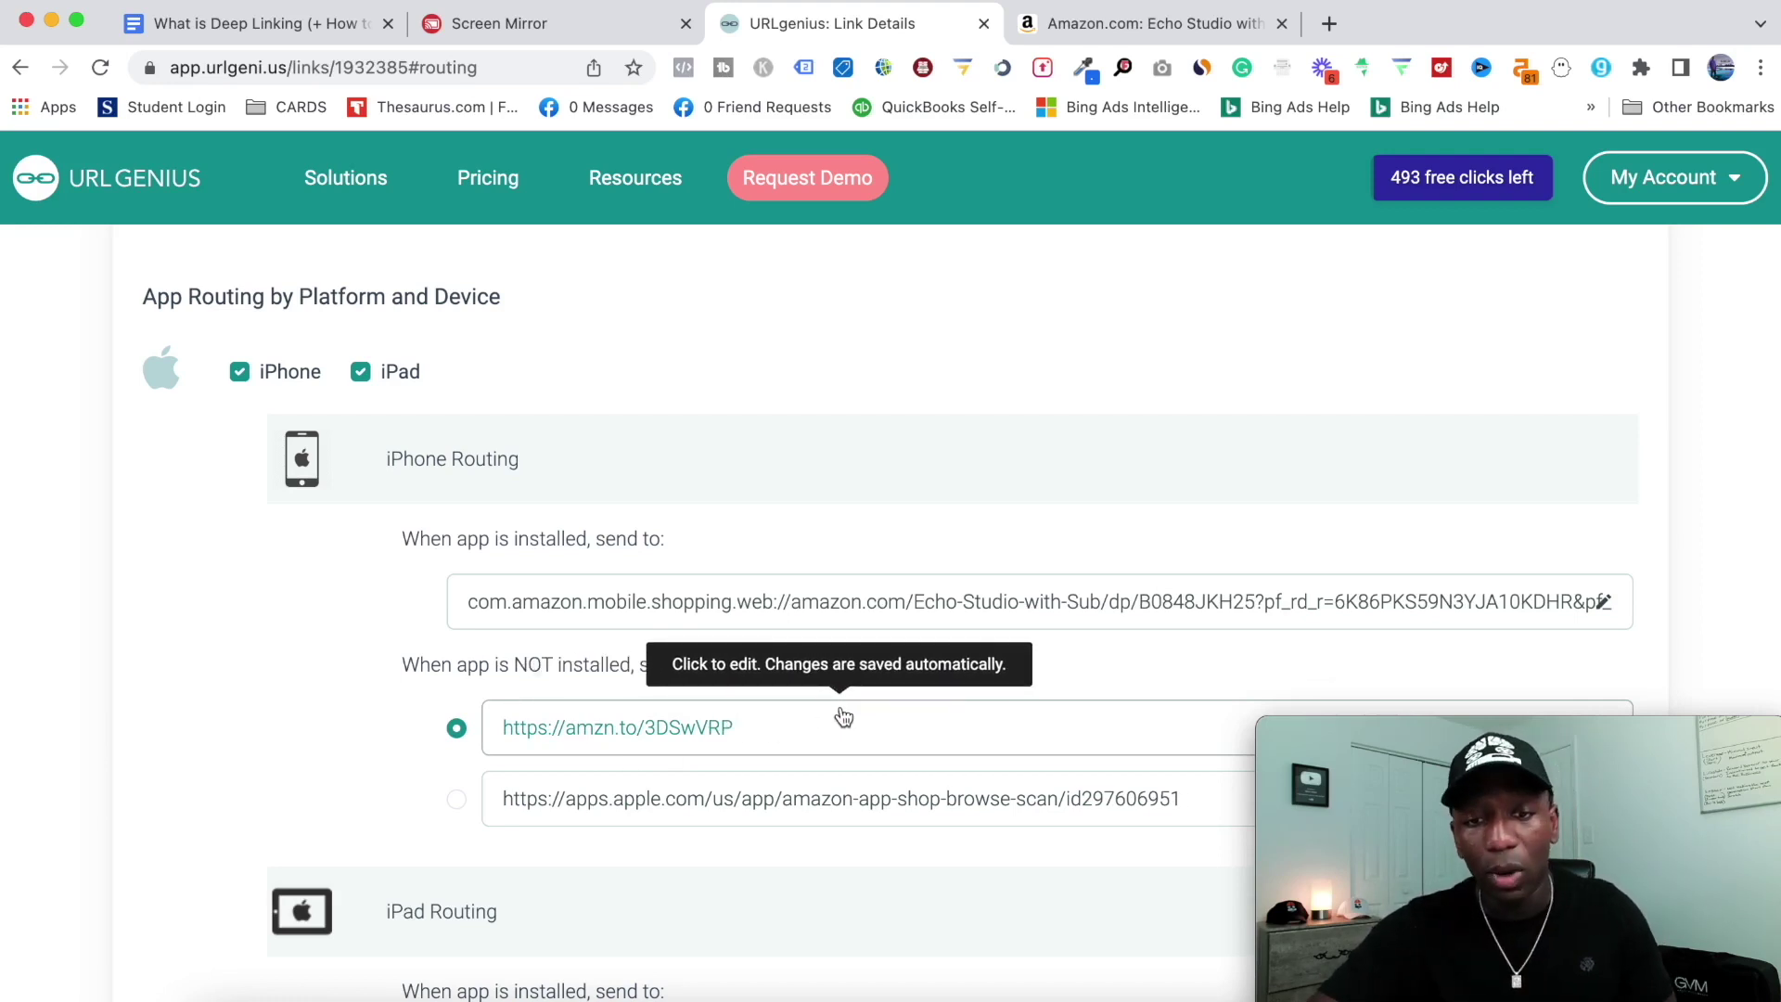
Route iPhone users without the Amazon app to the App Store listing (id297606951)
left_click(456, 800)
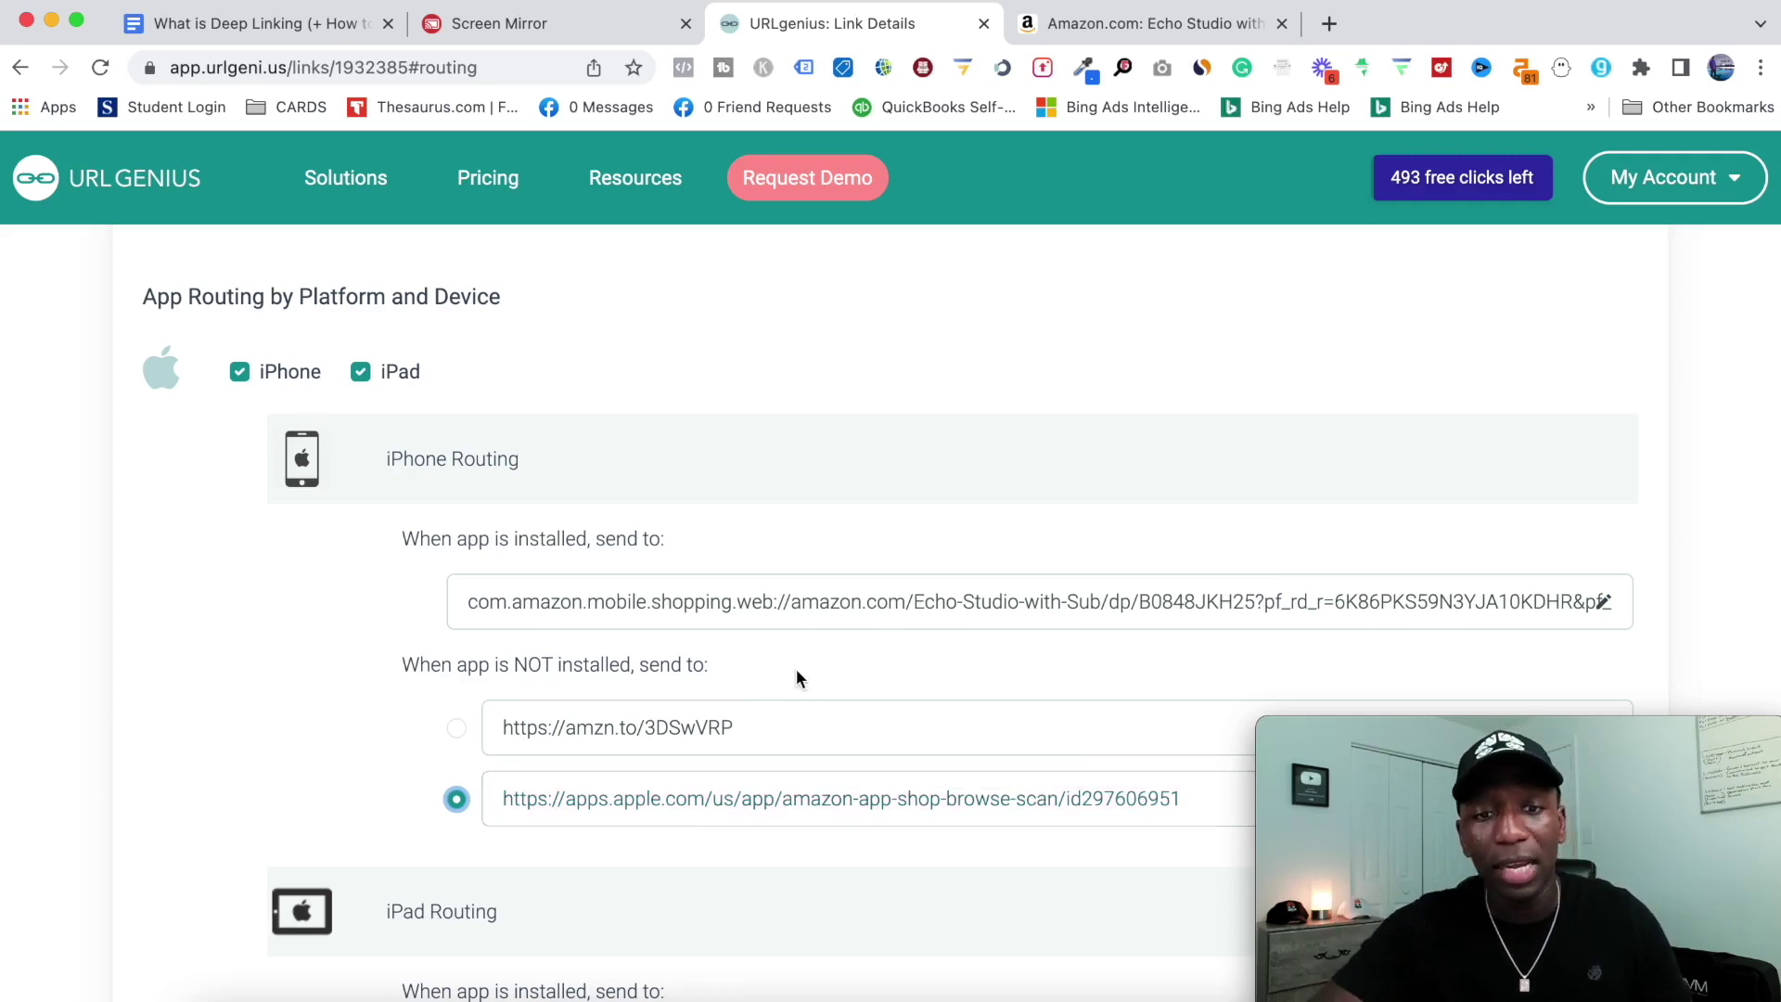
scroll(796, 670, "down", 5)
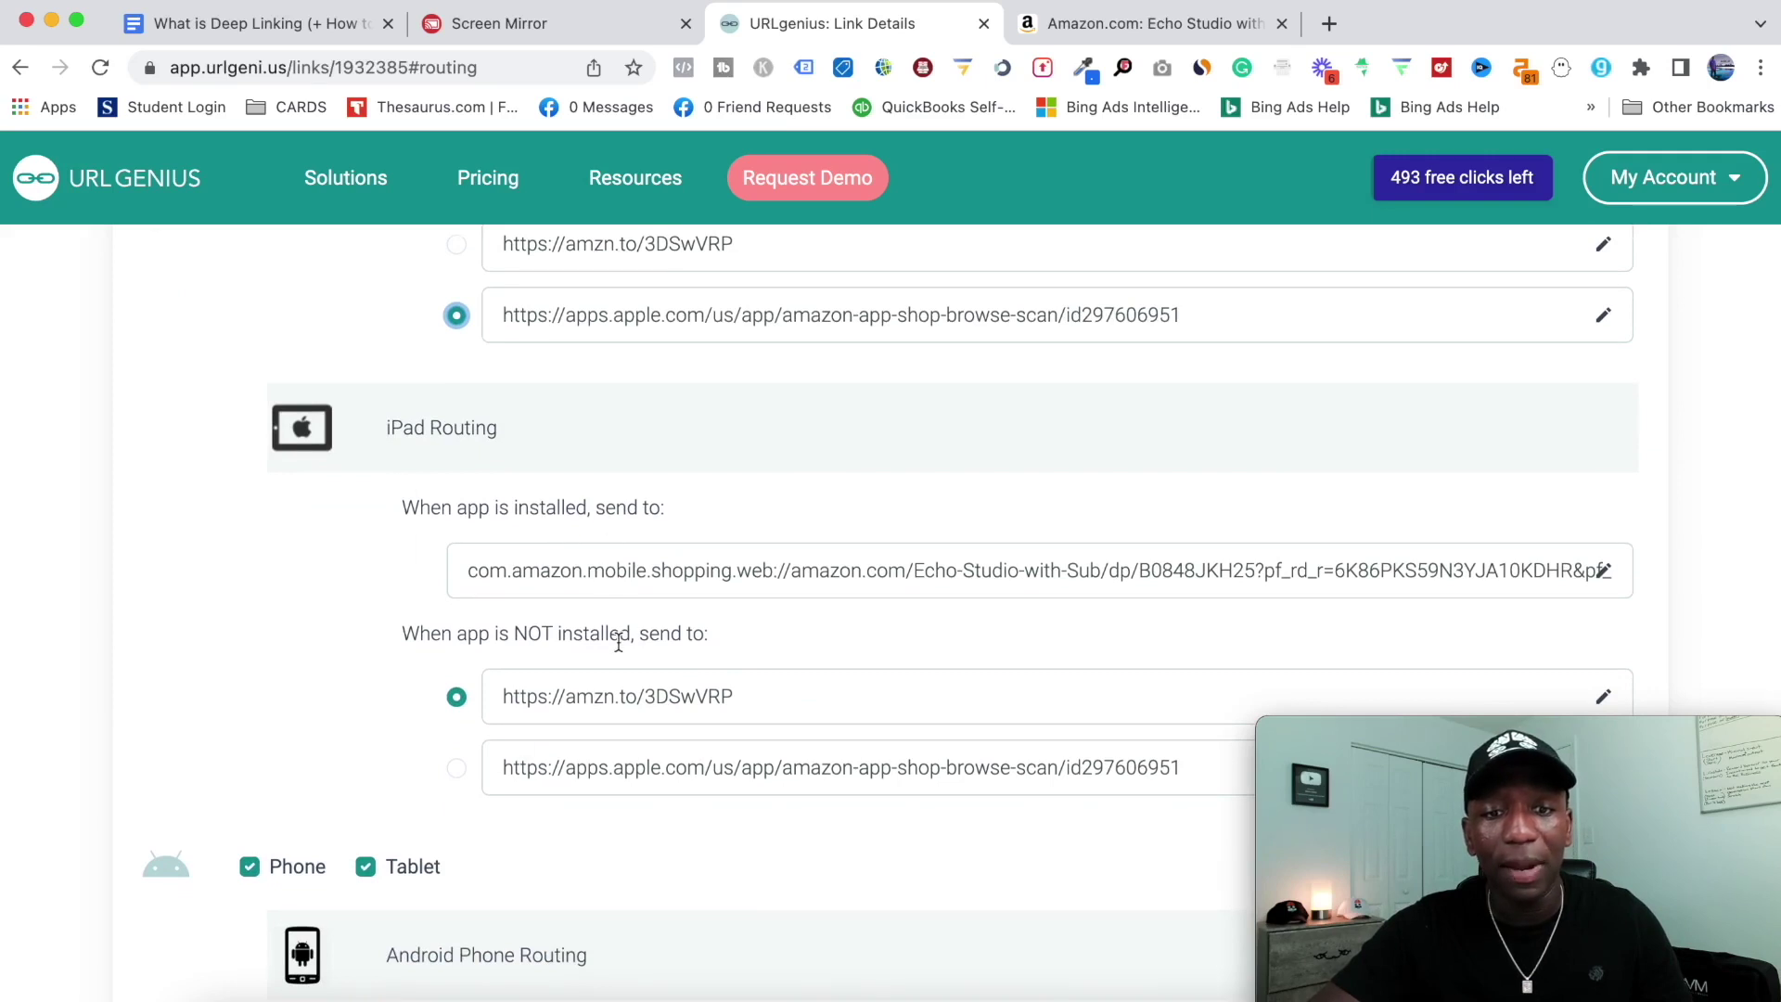
Send app-less iPad users to the App Store and Android phones and tablets to Google Play
left_click(457, 768)
scroll(860, 640, "down", 6)
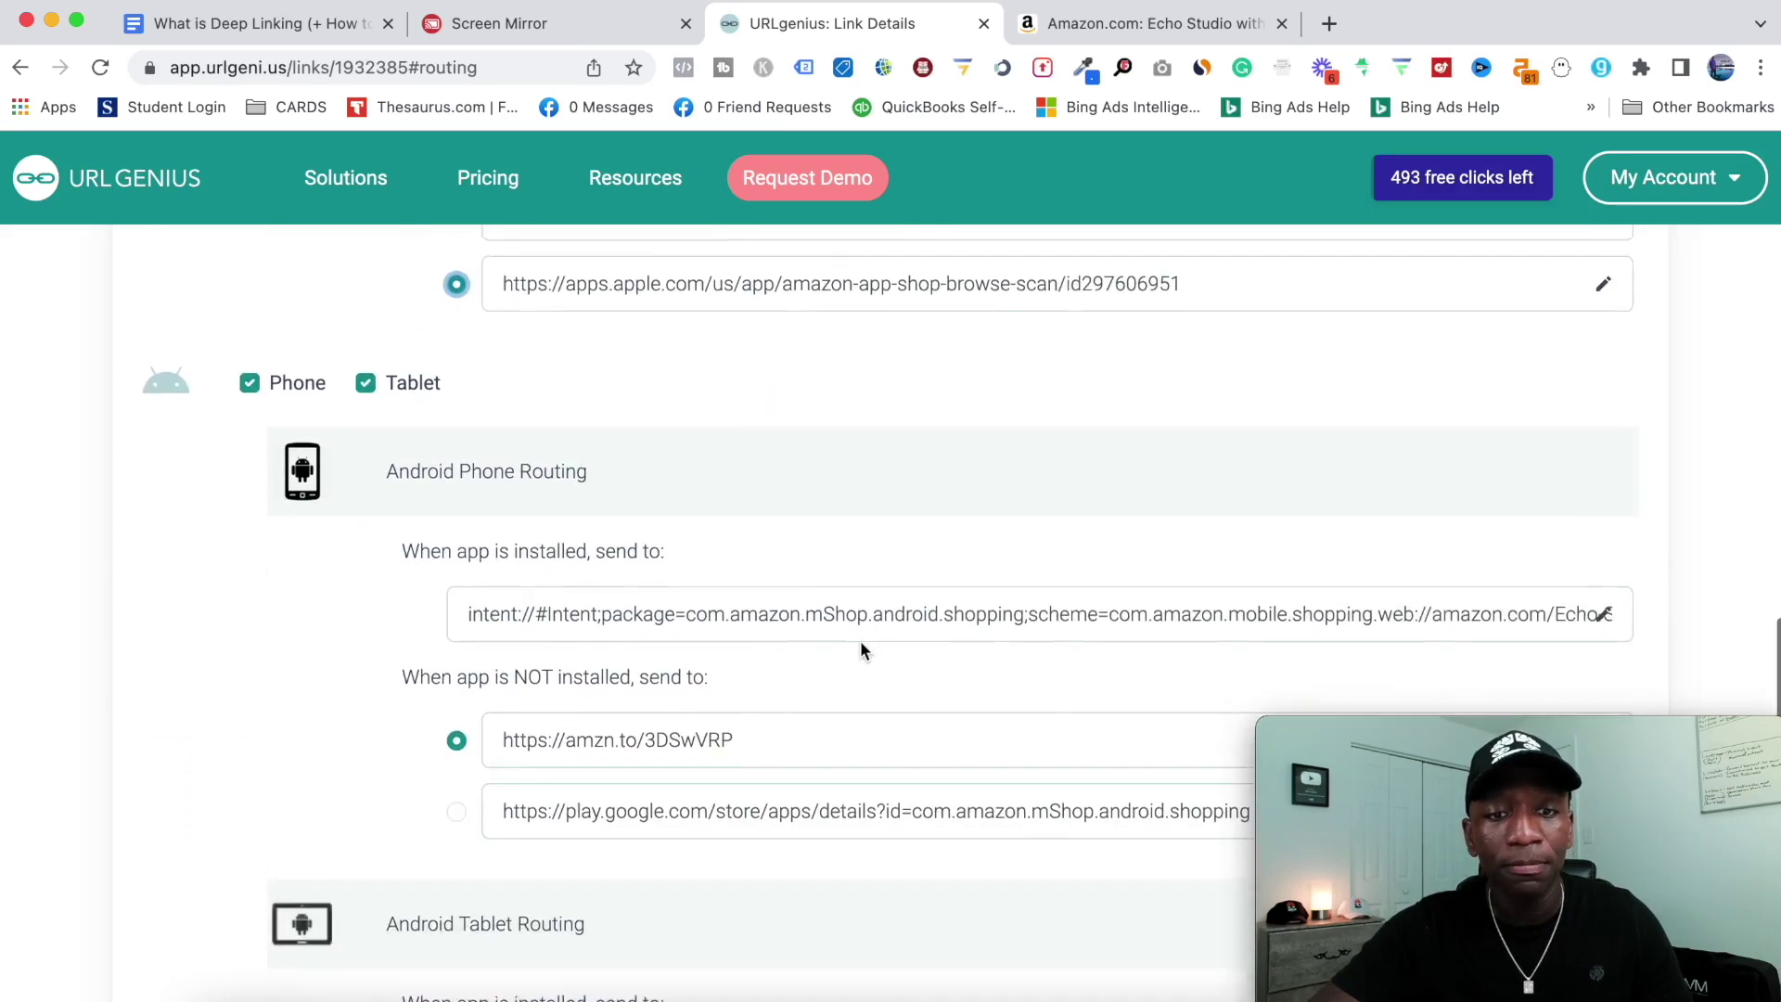
left_click(457, 734)
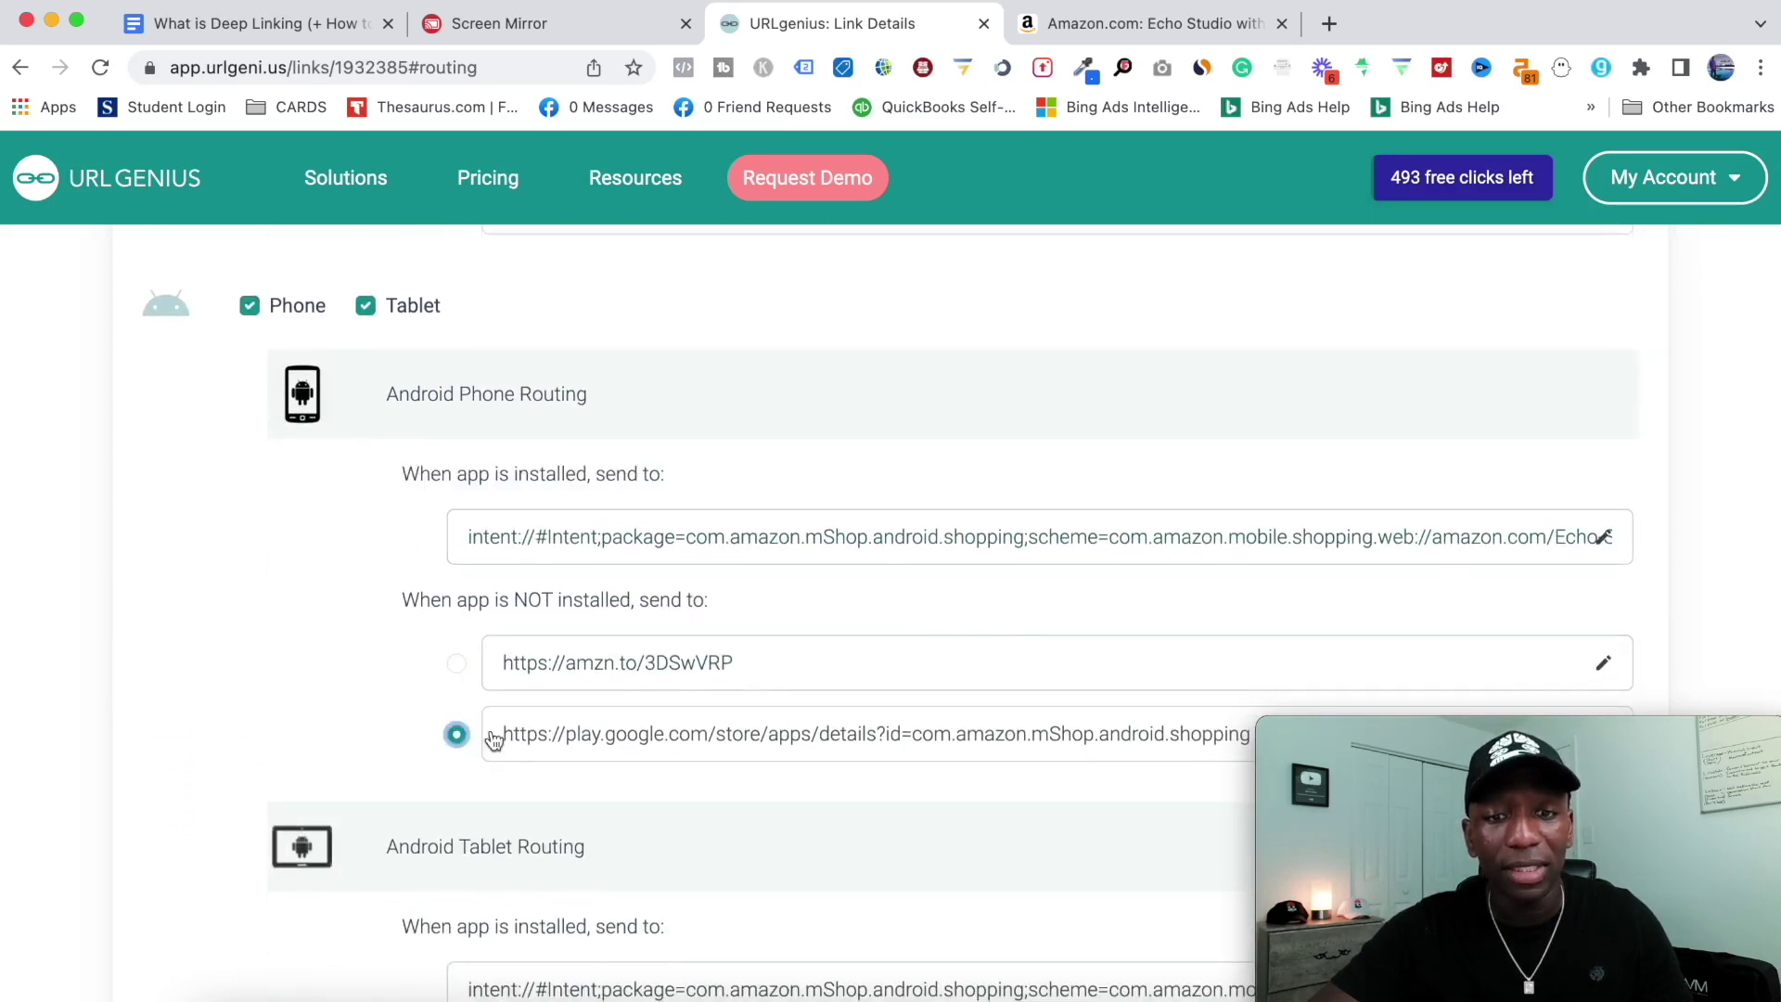
scroll(775, 748, "down", 3)
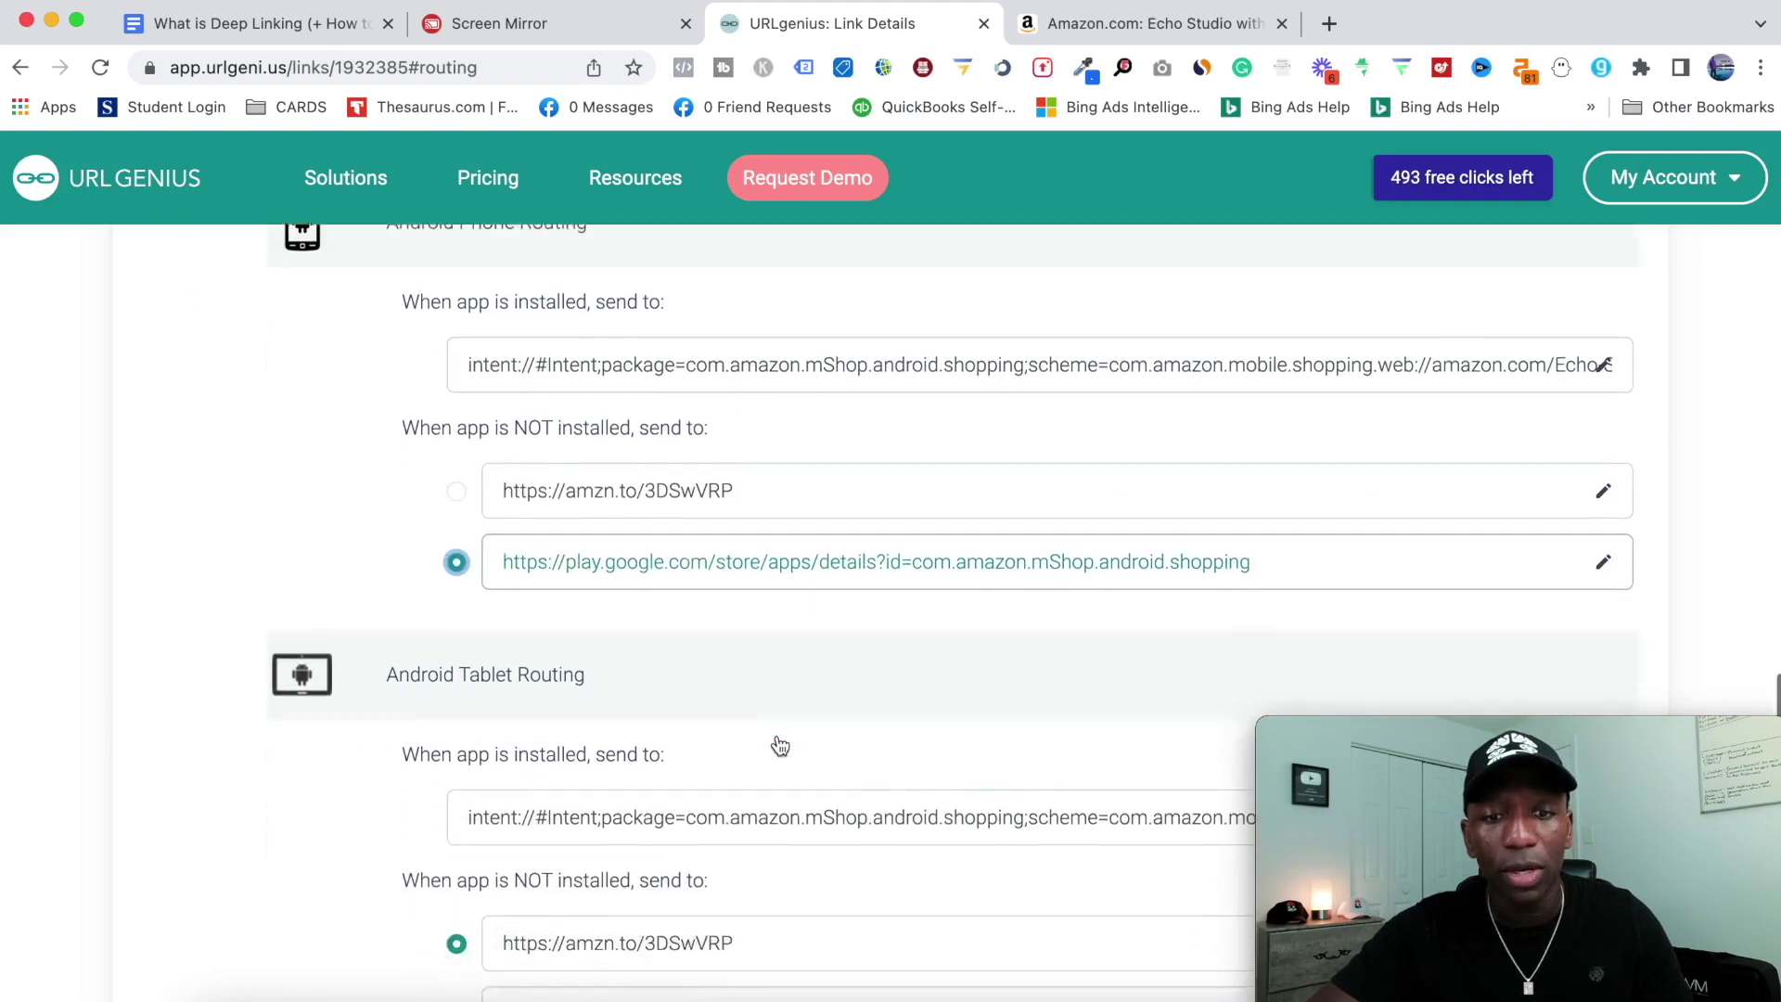
scroll(779, 745, "down", 1)
left_click(456, 800)
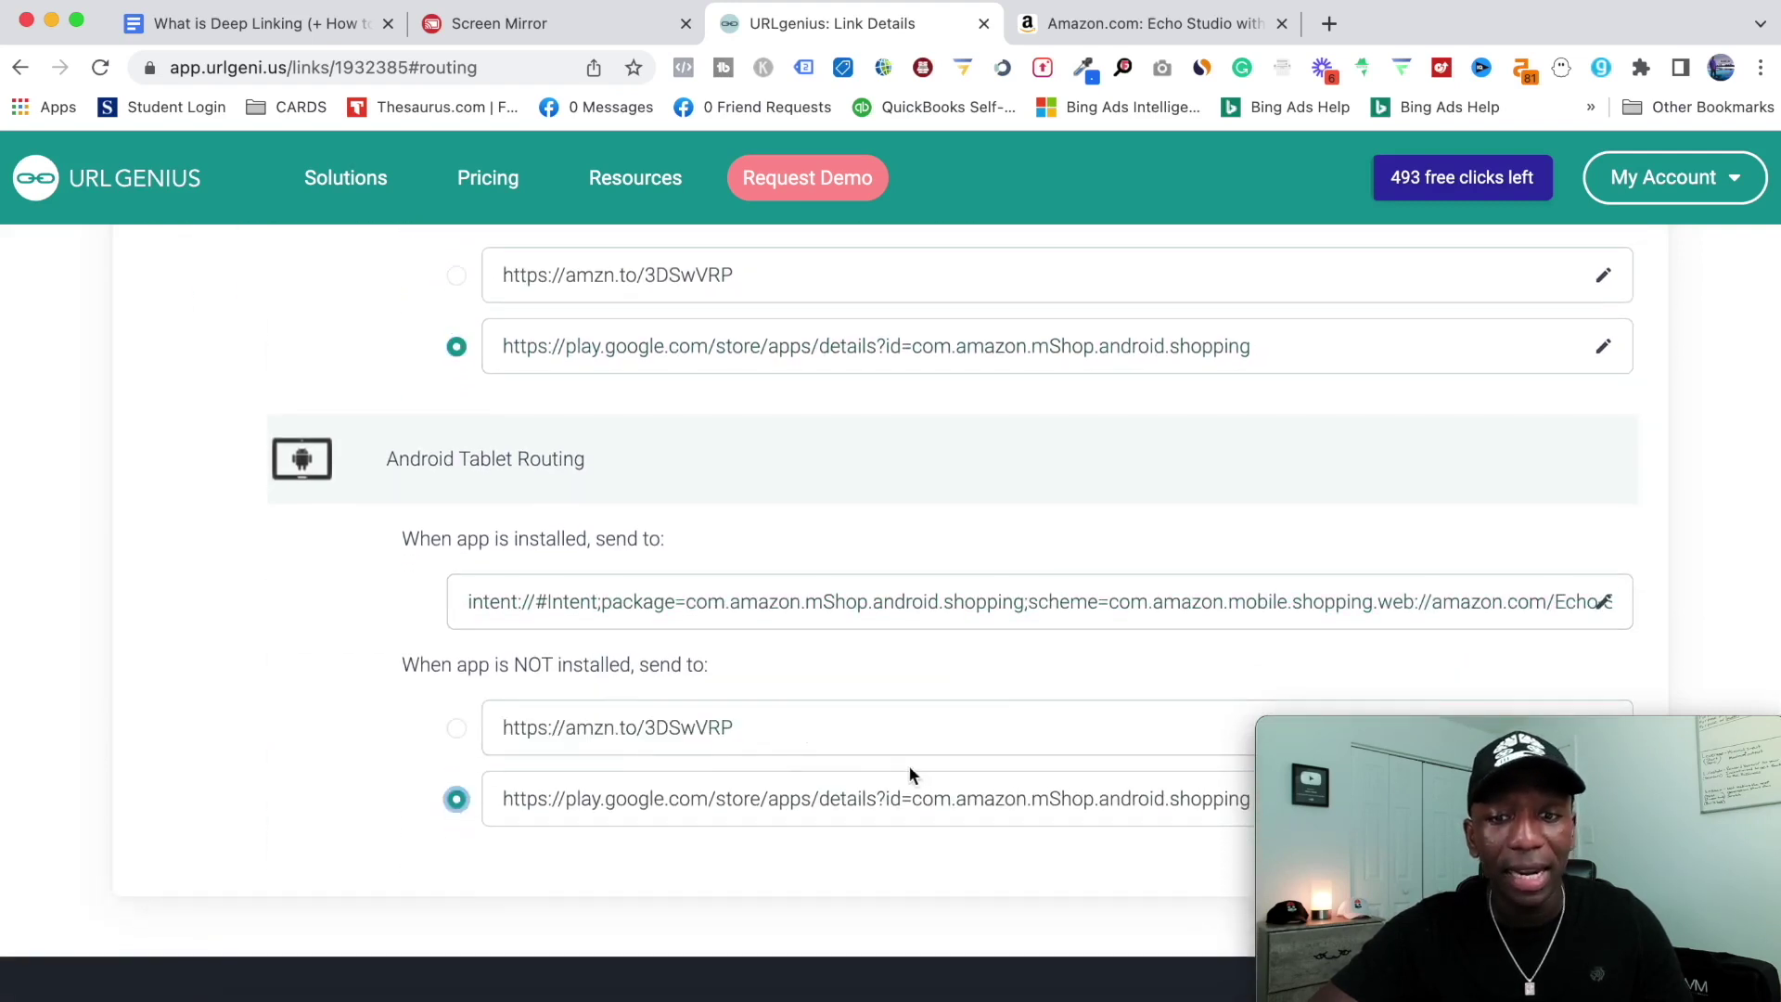
Copy the echopath1 deep link and reload the Screen Mirror page
scroll(888, 566, "up", 5)
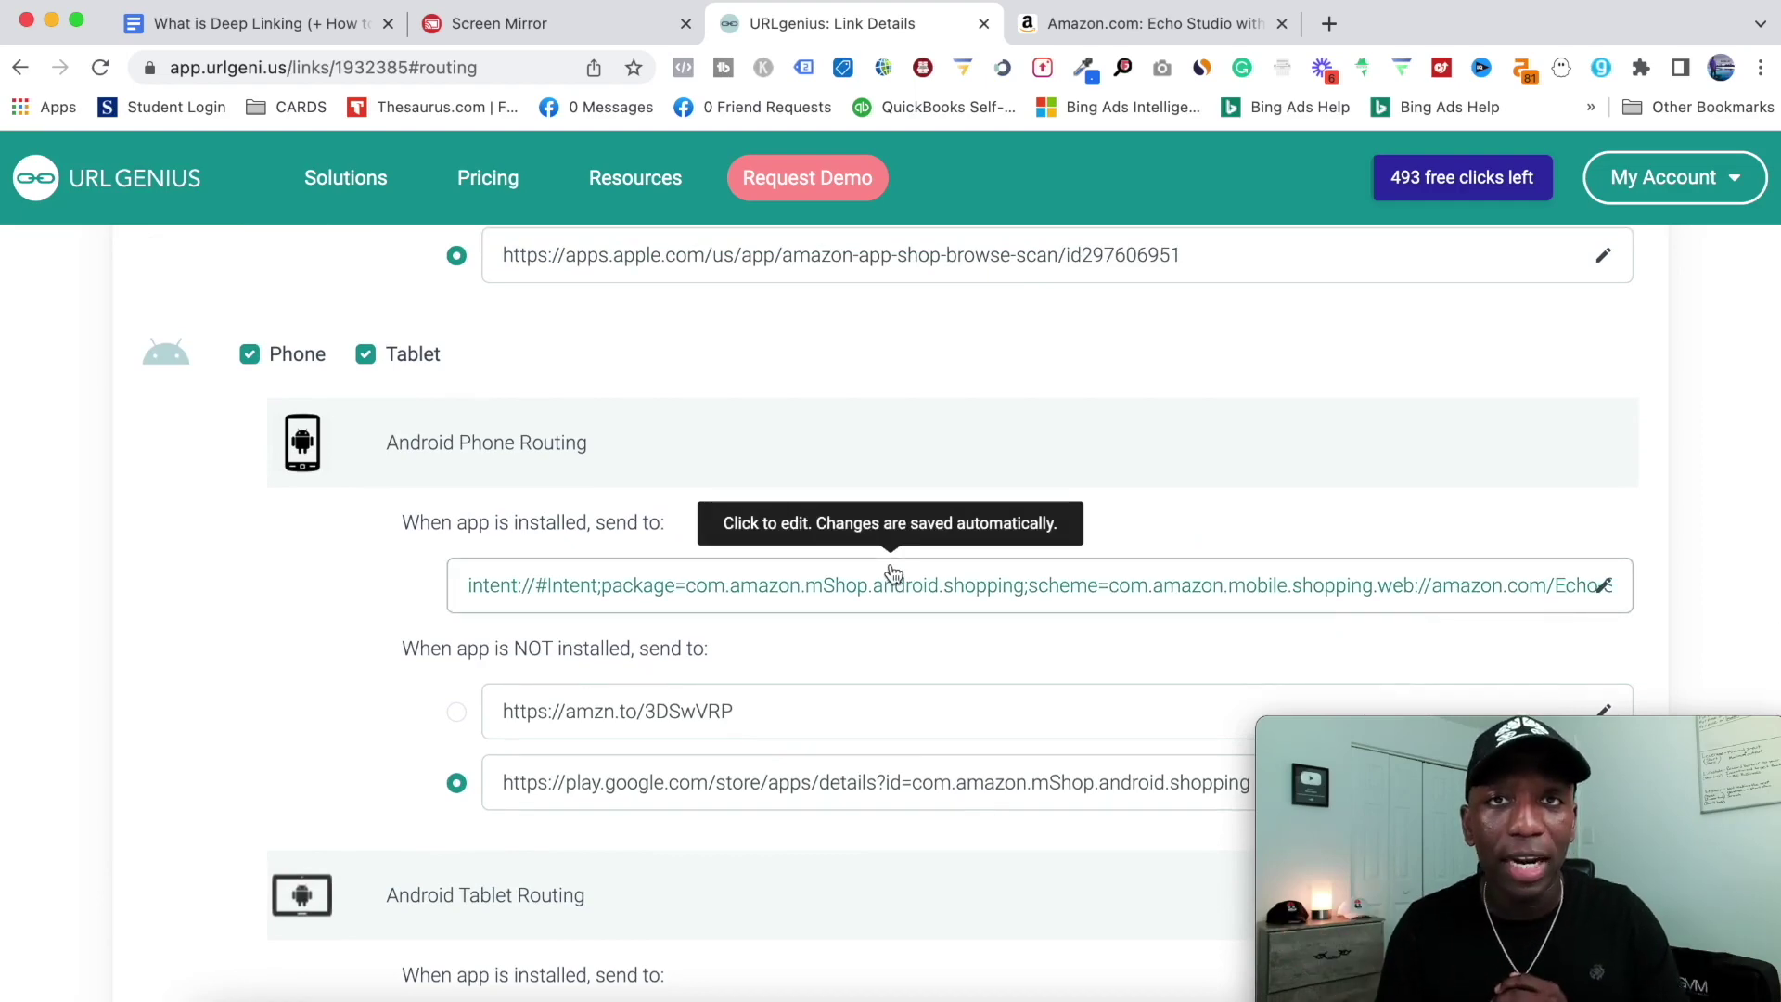
scroll(892, 572, "up", 15)
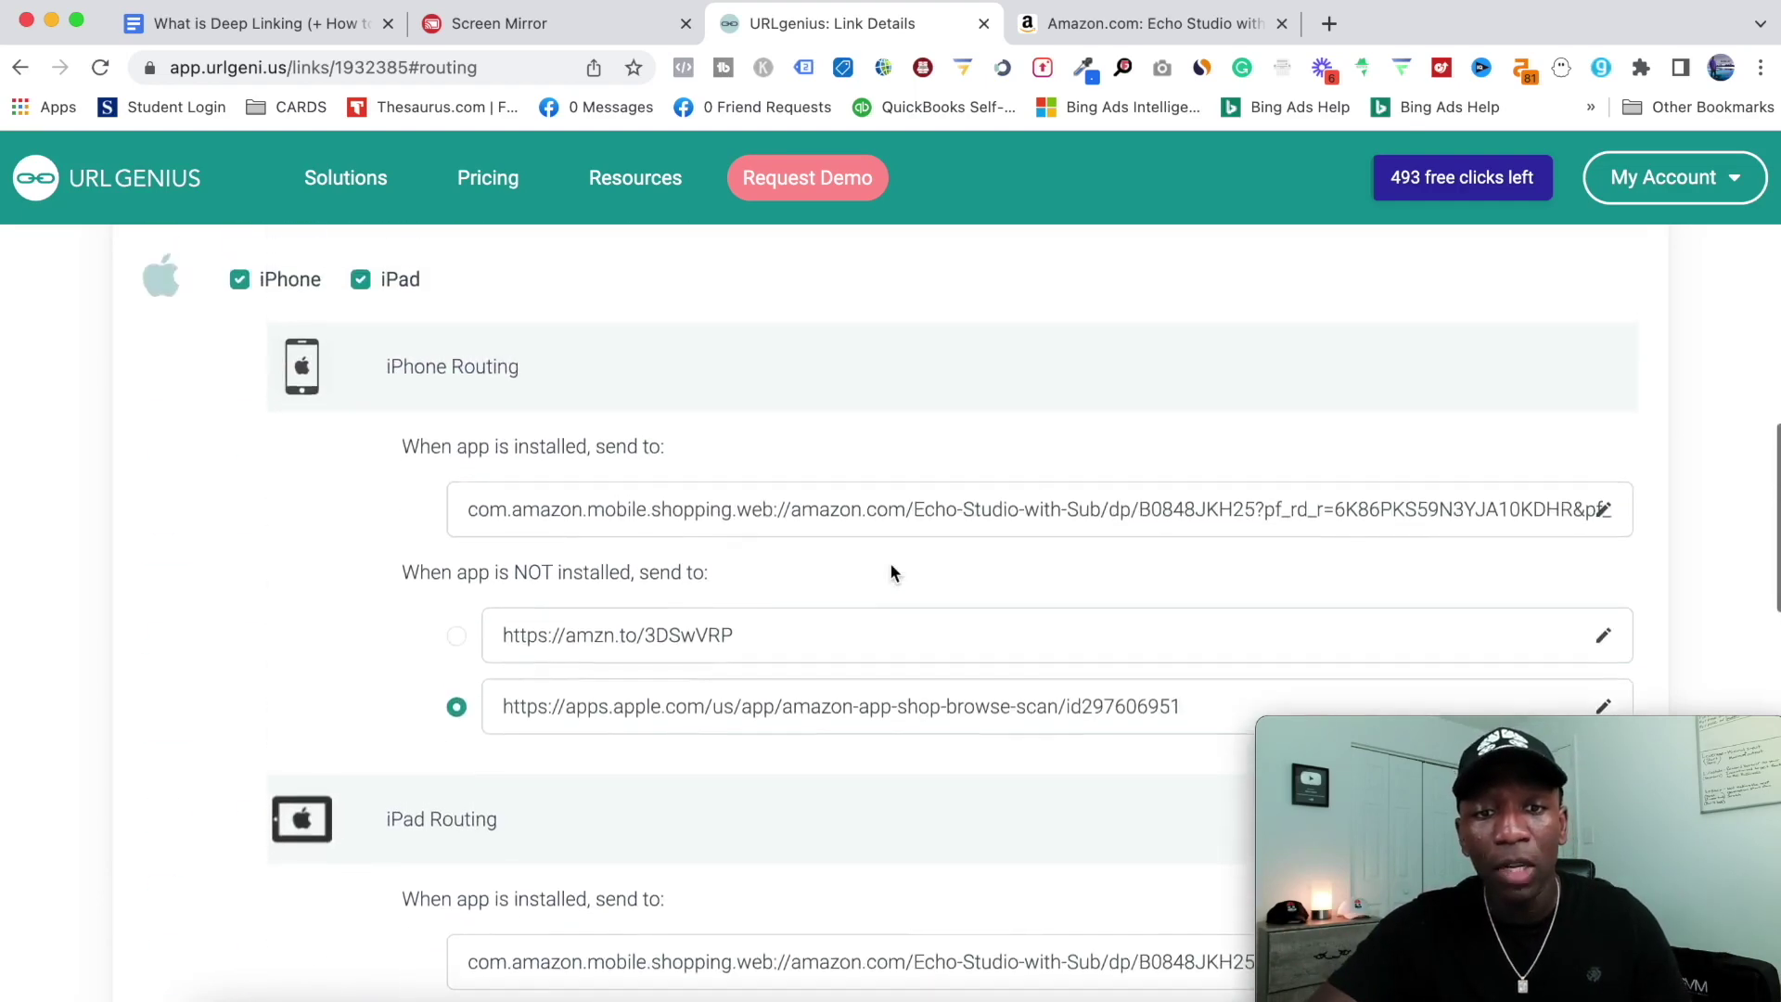
scroll(890, 570, "up", 6)
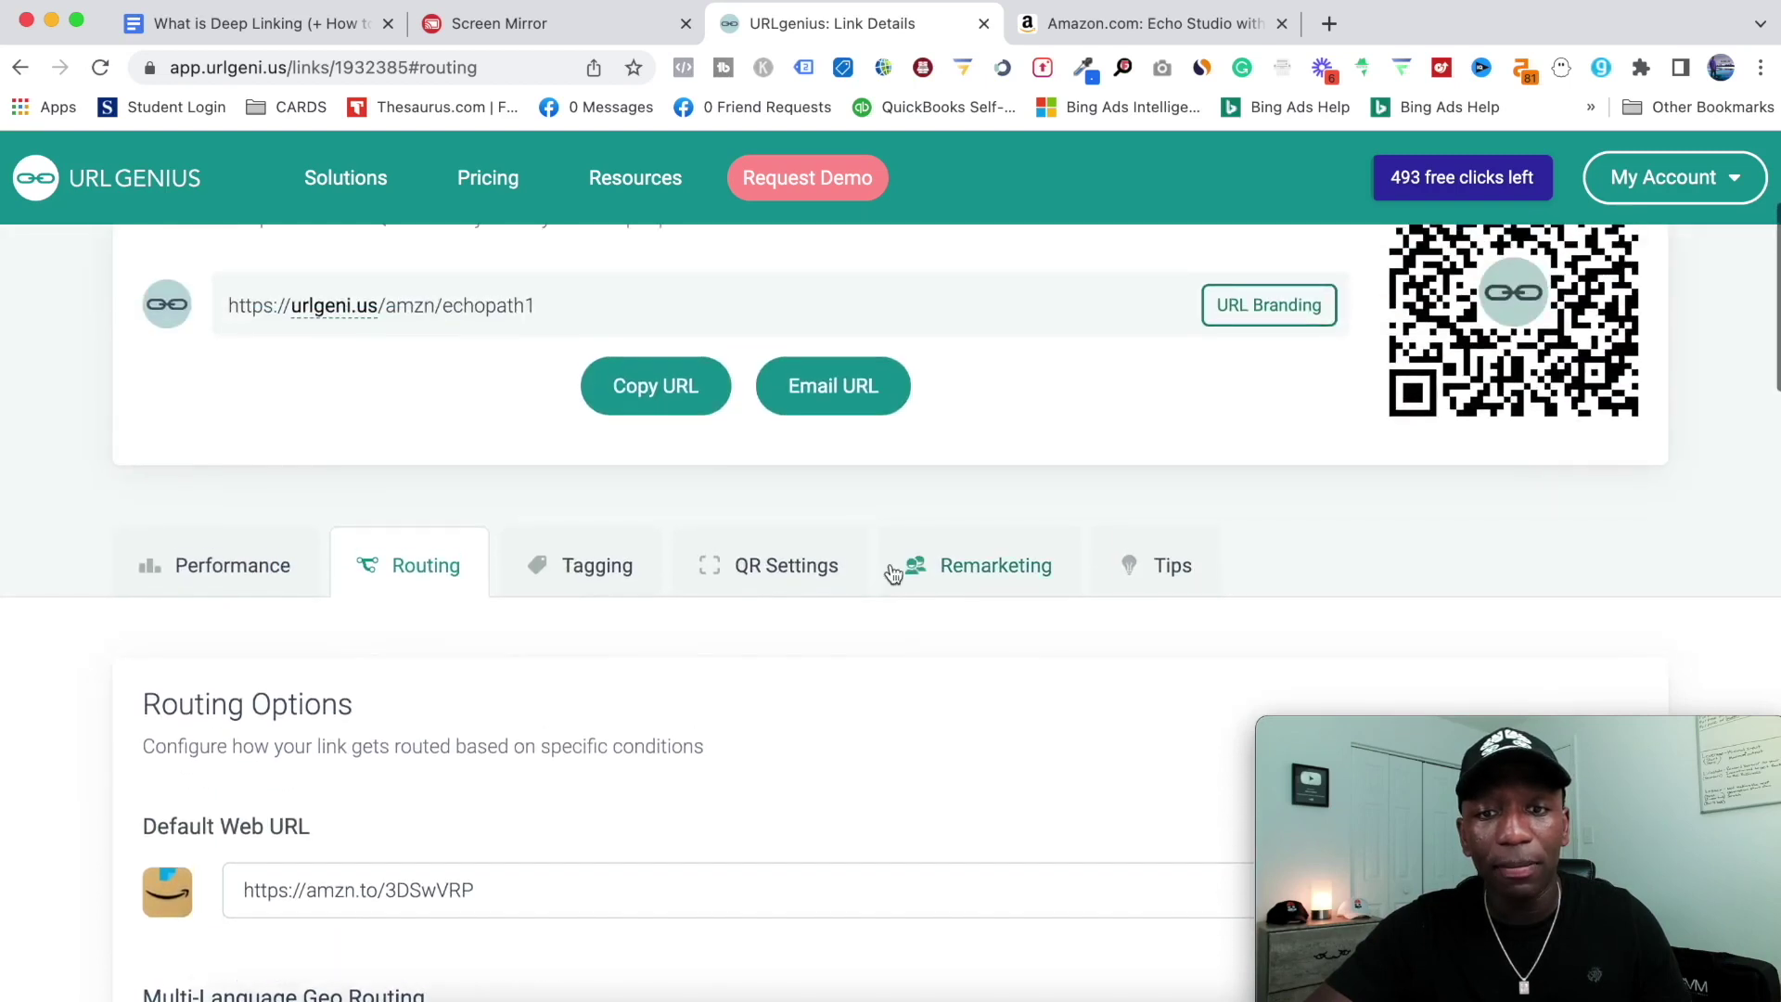
left_click(659, 395)
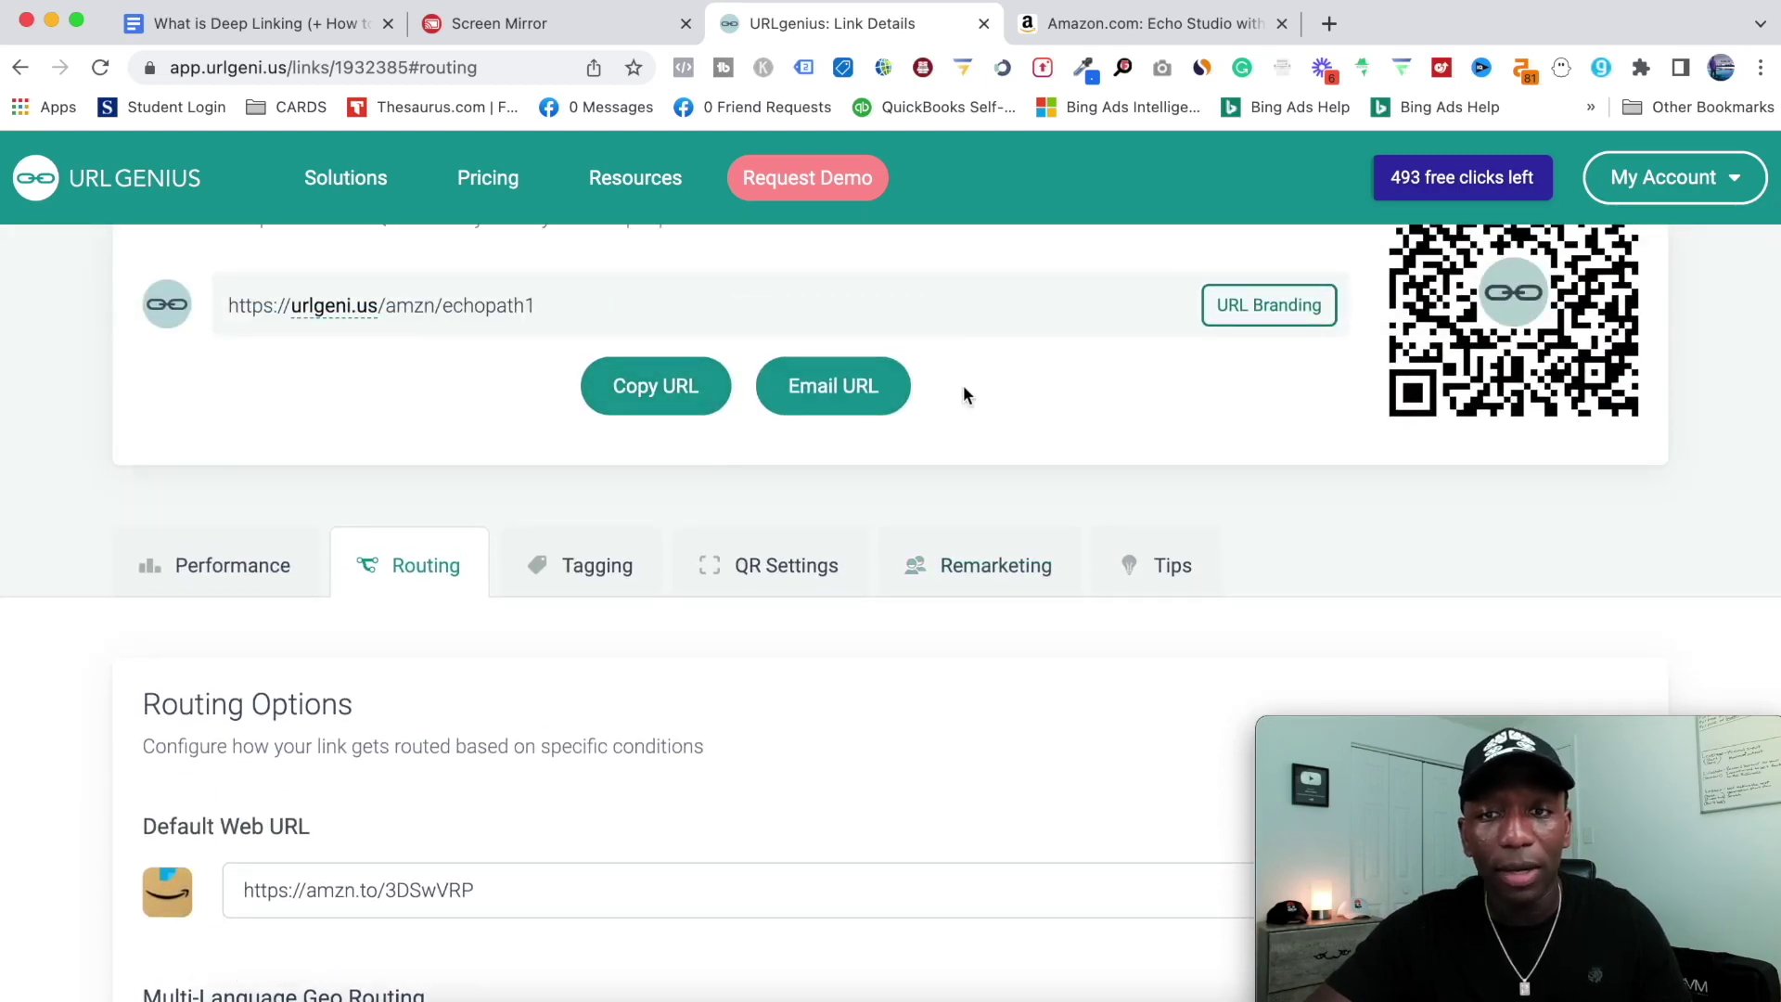
left_click(512, 28)
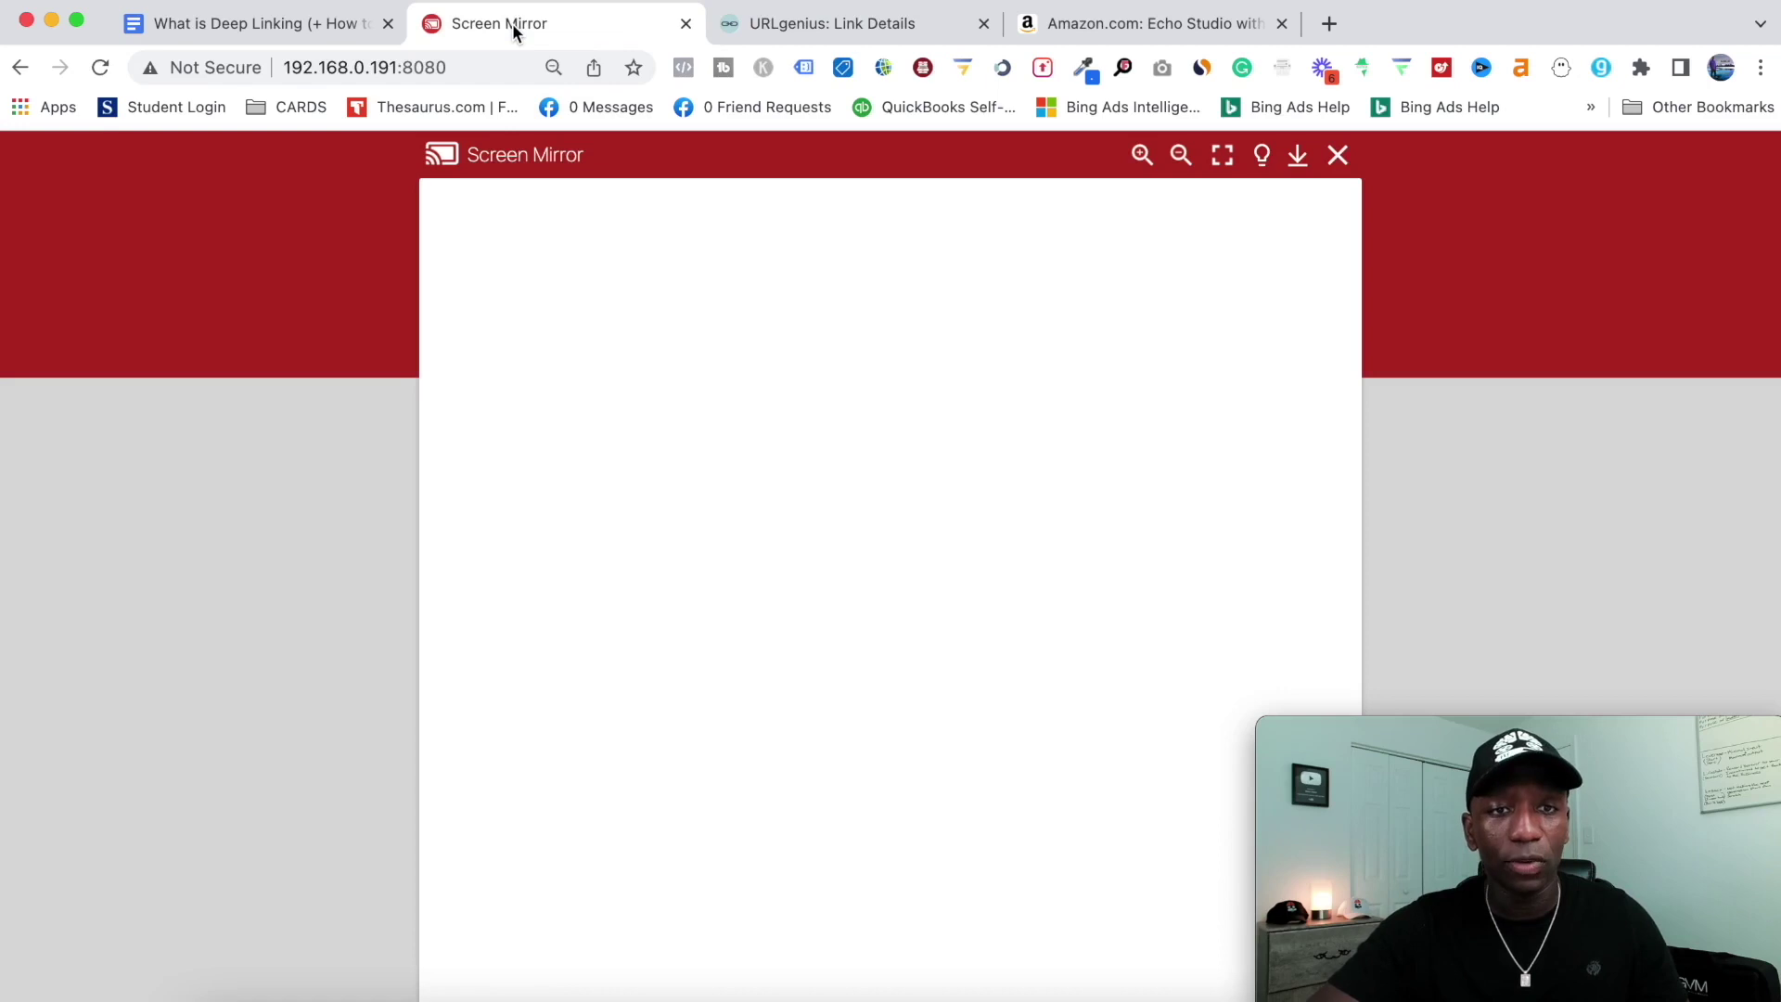
left_click(102, 70)
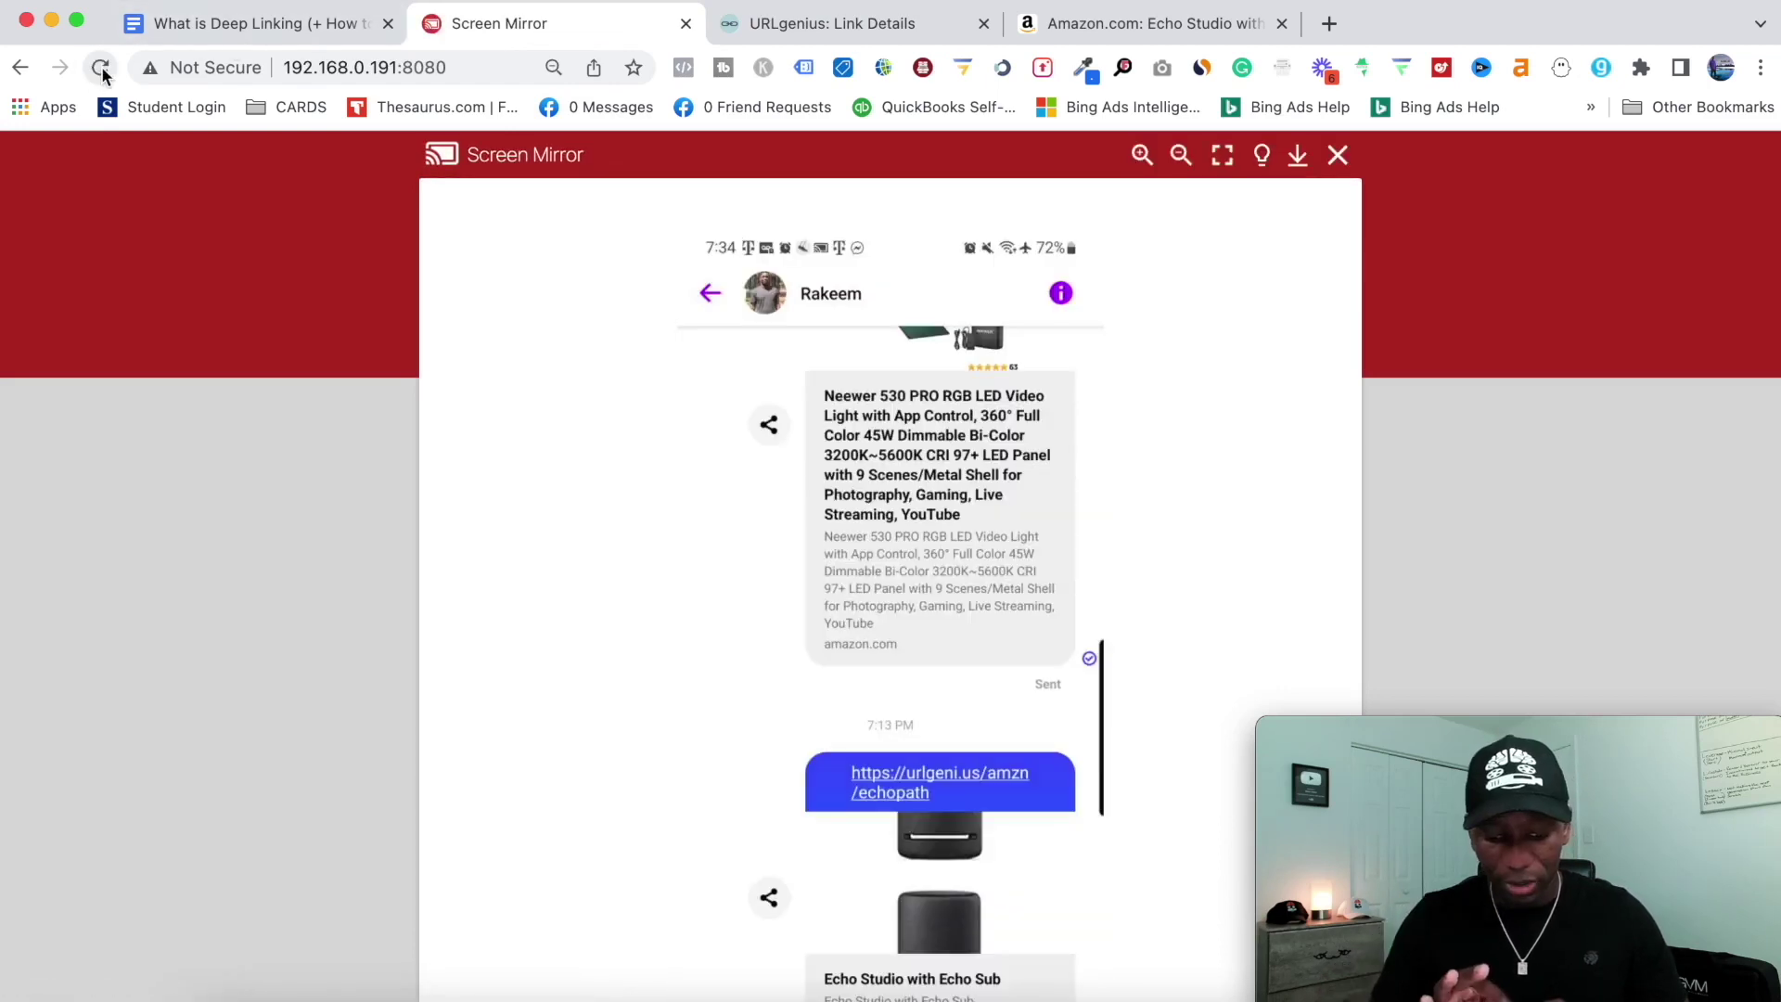